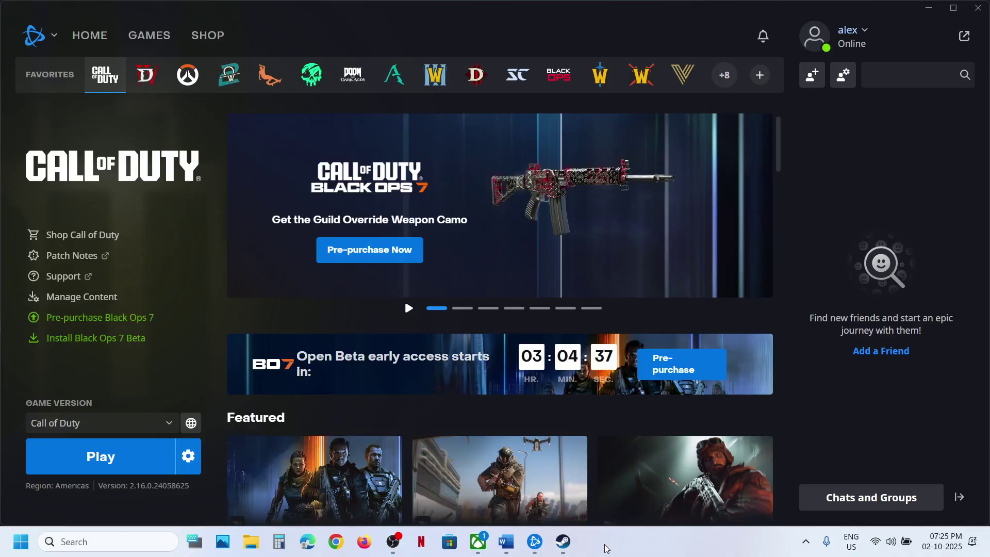
Highlight the Step 1 Steam Input note in Word, then switch to Steam's Call of Duty page.
{"action": "mouse_move", "coordinate": [607, 313]}
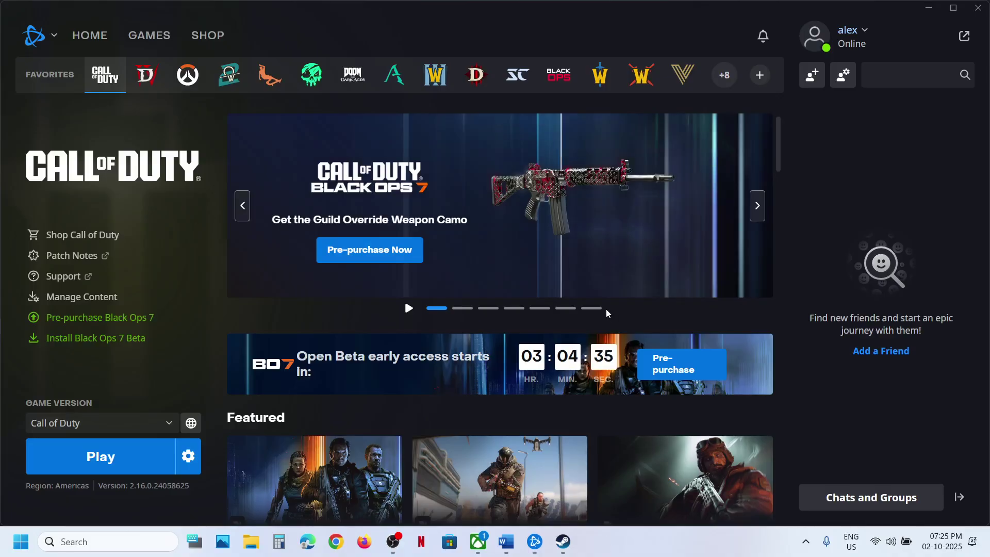
{"action": "left_click", "coordinate": [506, 541]}
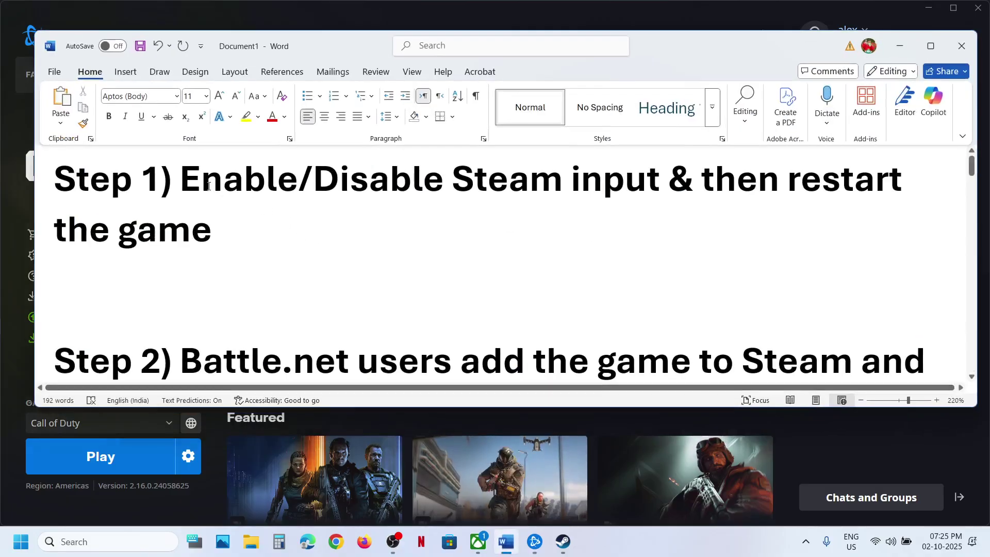
{"action": "left_click_drag", "start_coordinate": [208, 186], "coordinate": [645, 219]}
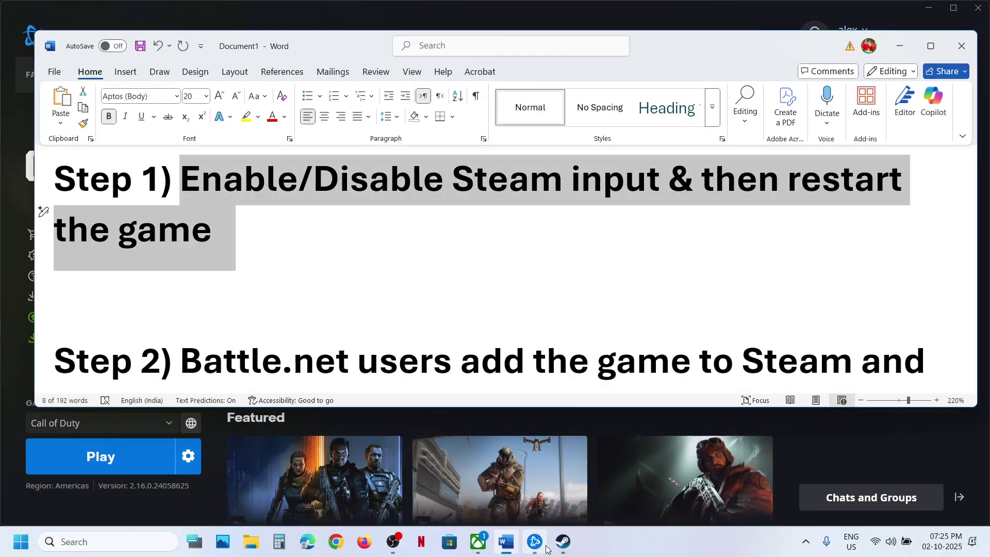
{"action": "left_click", "coordinate": [562, 546]}
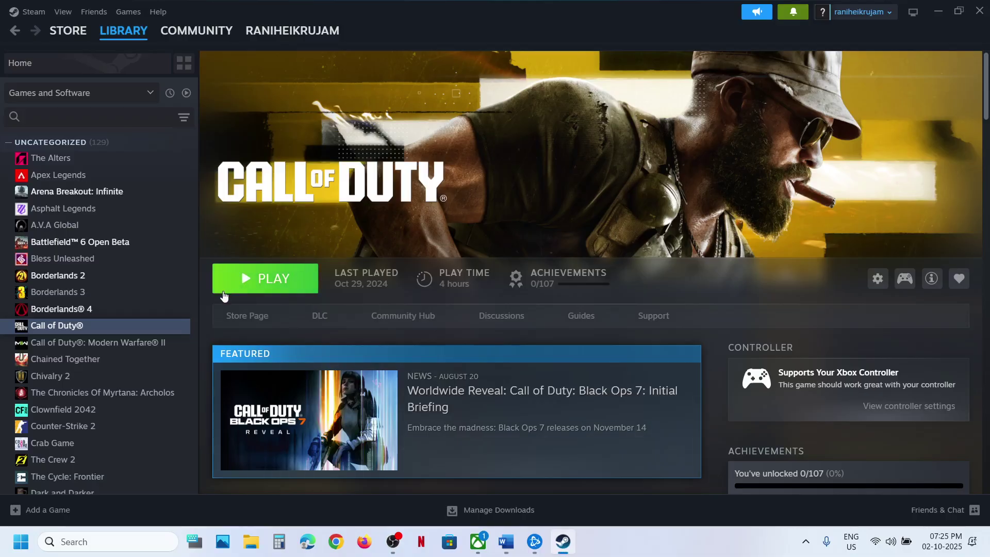
Set Call of Duty's Steam Input override to Disable Steam Input and close Properties.
{"action": "right_click", "coordinate": [85, 331]}
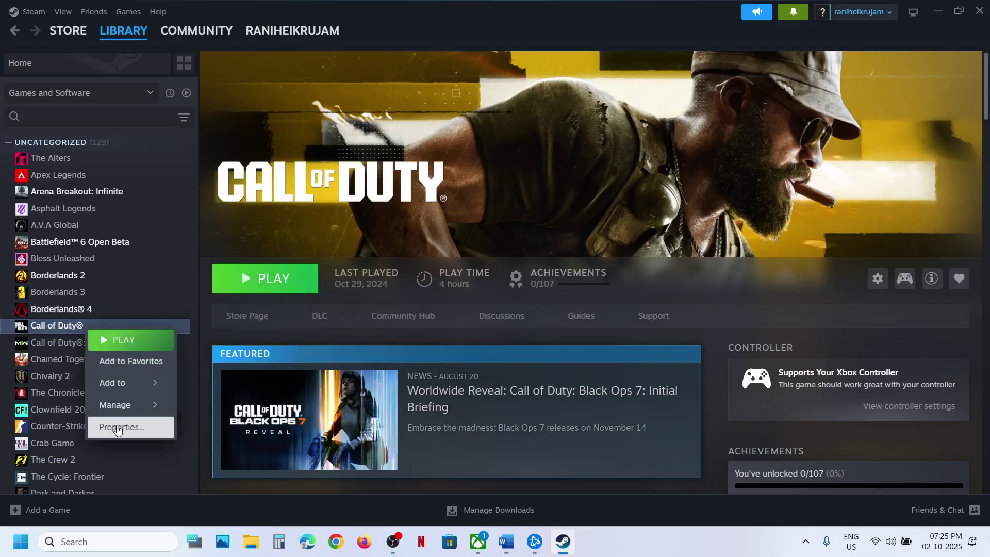
{"action": "left_click", "coordinate": [118, 425]}
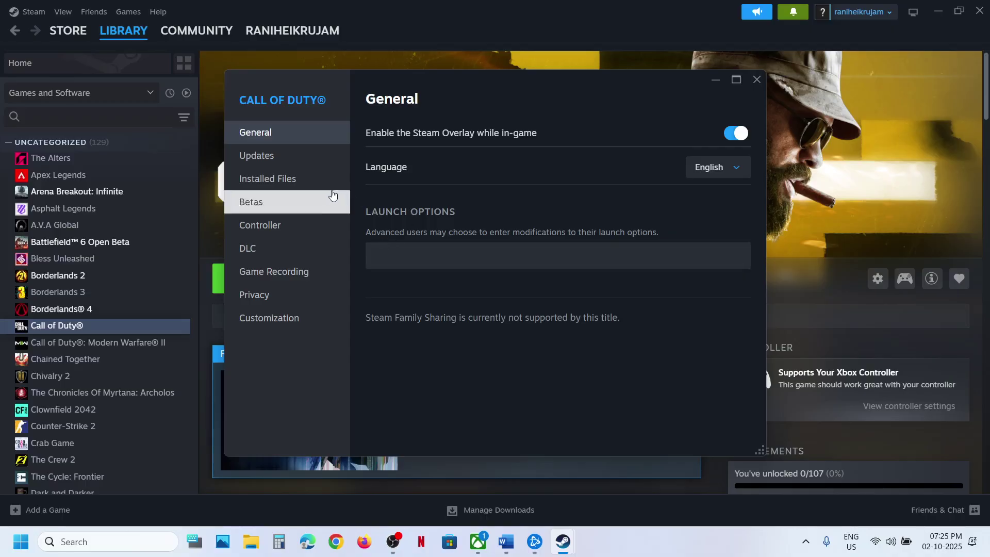
{"action": "left_click", "coordinate": [297, 223]}
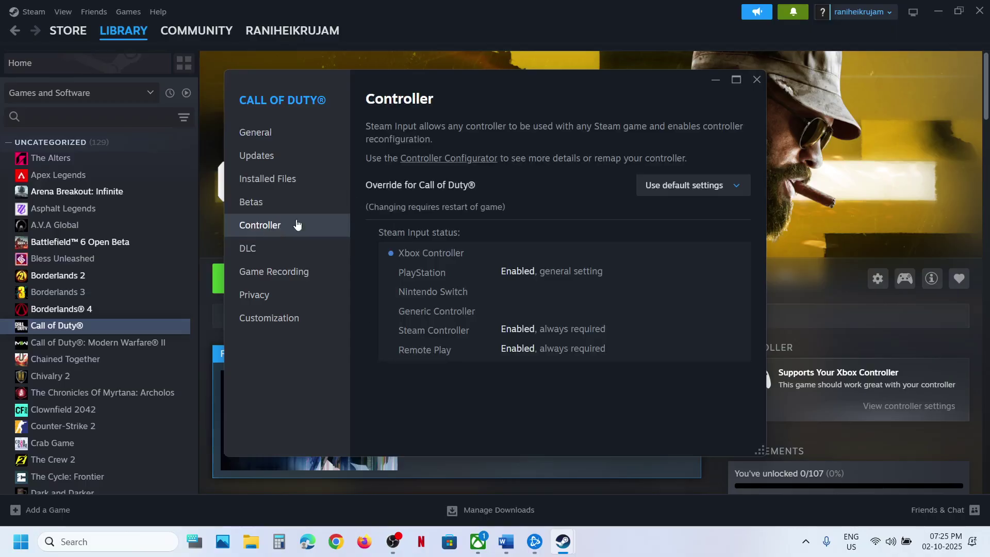
{"action": "left_click", "coordinate": [707, 195]}
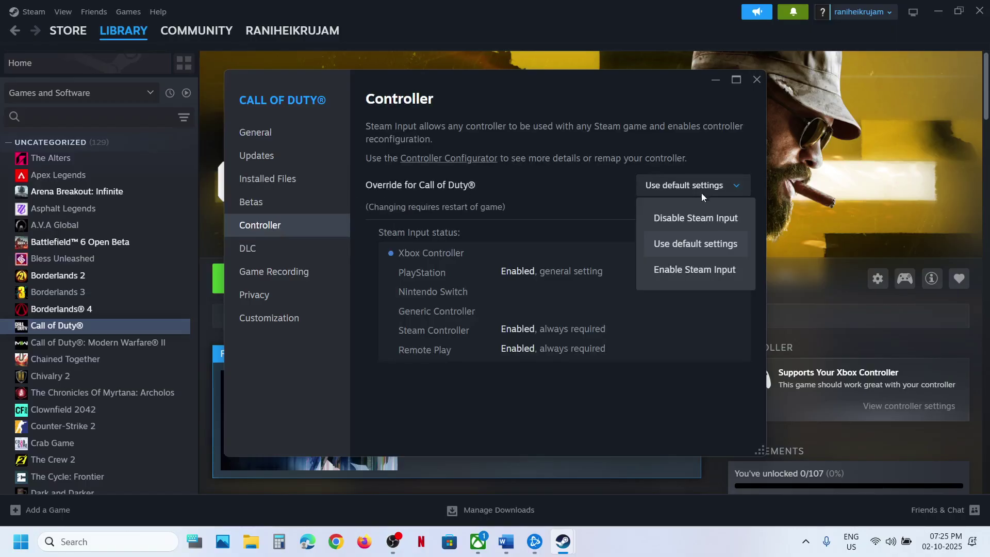
{"action": "left_click", "coordinate": [679, 219]}
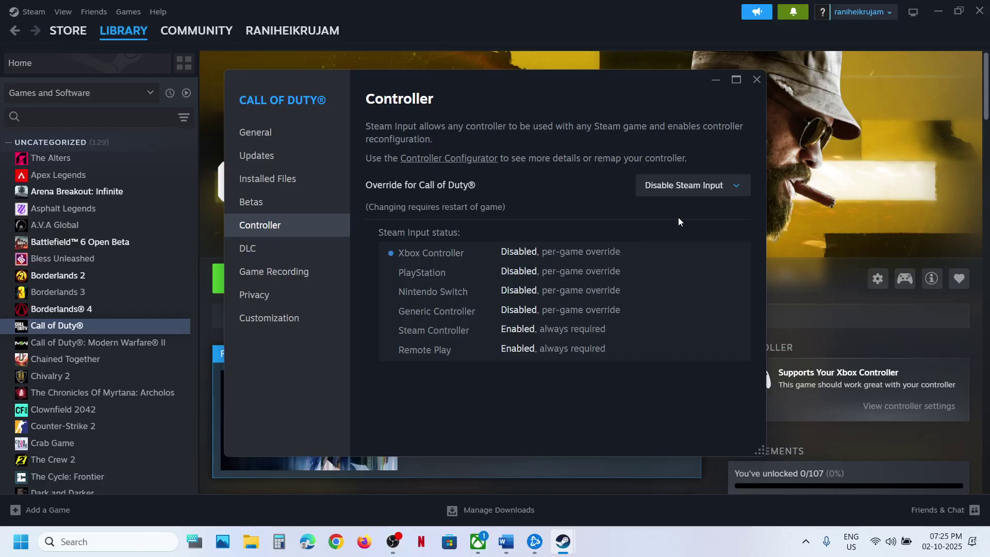
{"action": "left_click", "coordinate": [756, 80]}
Change Call of Duty's Steam Input override to Enable Steam Input and close Properties.
{"action": "right_click", "coordinate": [97, 326]}
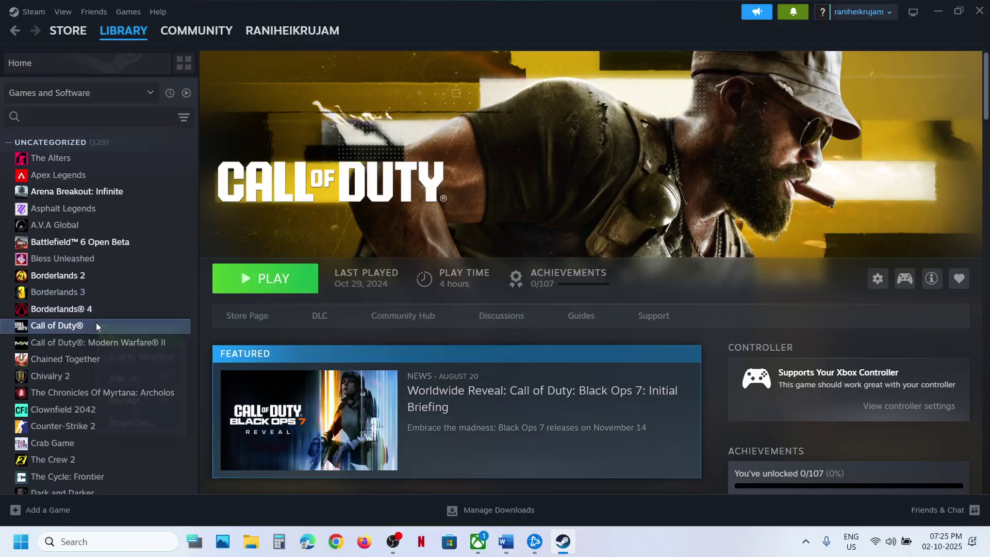
{"action": "left_click", "coordinate": [131, 422]}
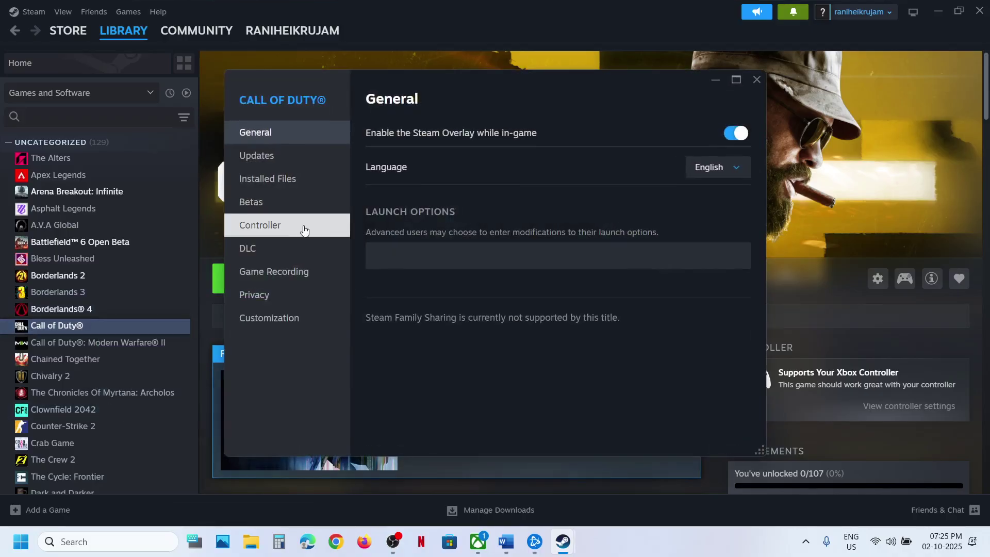
{"action": "left_click", "coordinate": [285, 223]}
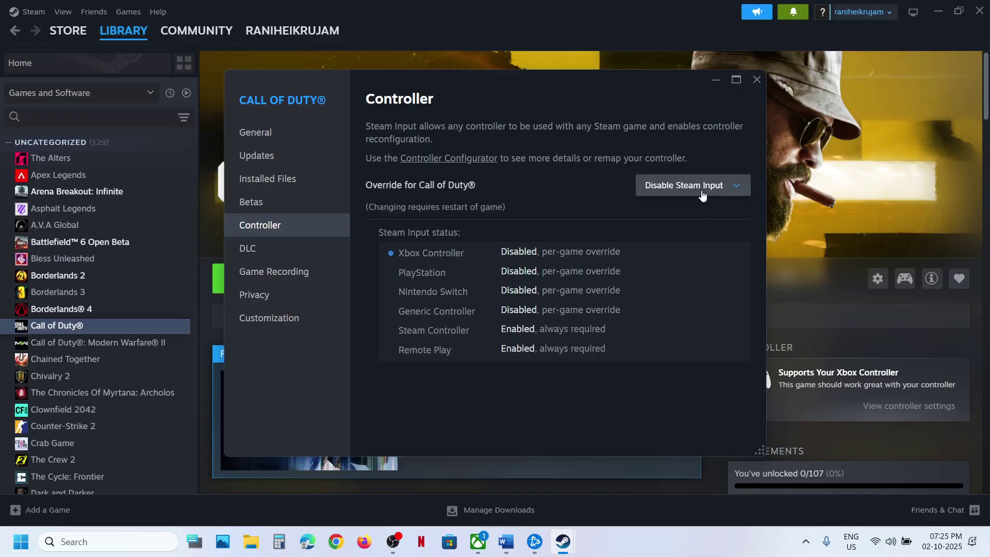
{"action": "left_click", "coordinate": [701, 192]}
{"action": "left_click", "coordinate": [678, 271]}
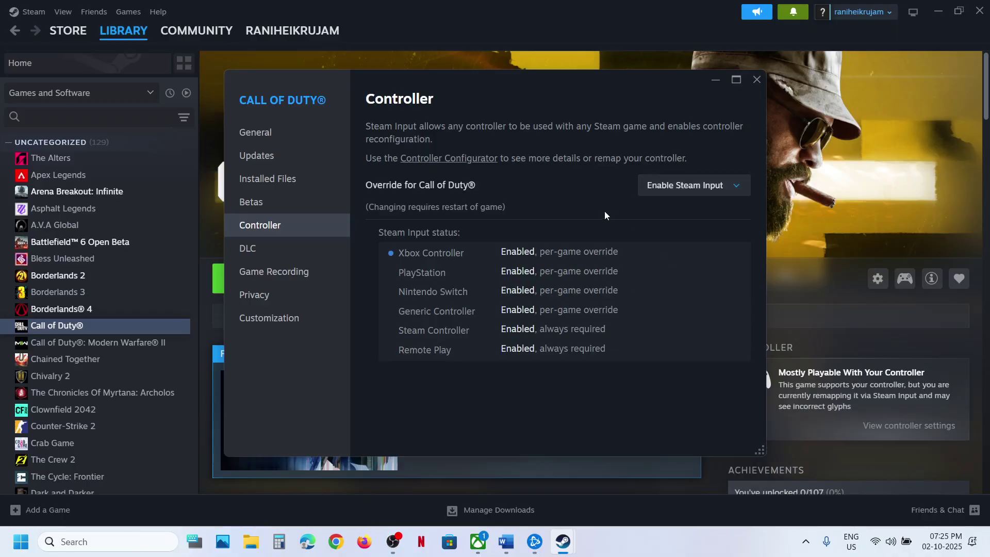
{"action": "left_click", "coordinate": [756, 79]}
Highlight the Step 2 note on adding the game to Steam, then return to Steam.
{"action": "left_click", "coordinate": [503, 540]}
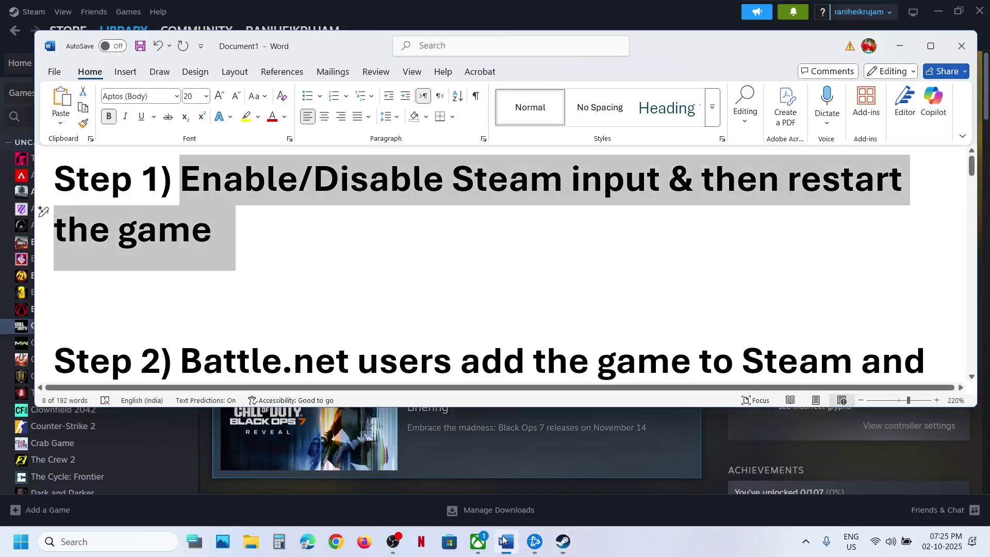
{"action": "left_click", "coordinate": [397, 234]}
{"action": "scroll", "coordinate": [395, 229], "scroll_direction": "down", "scroll_amount": 3}
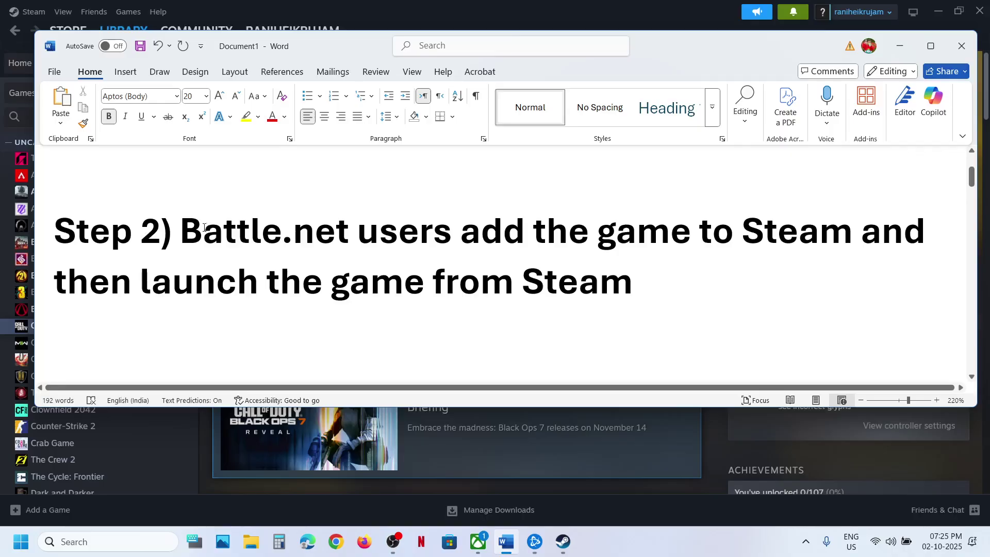
{"action": "left_click_drag", "start_coordinate": [196, 226], "coordinate": [637, 288]}
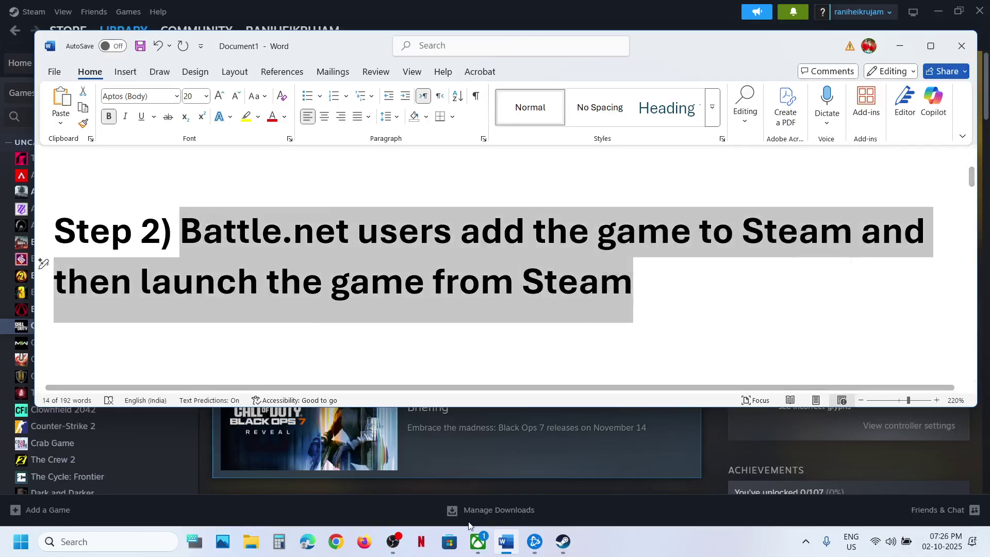
{"action": "left_click", "coordinate": [463, 484]}
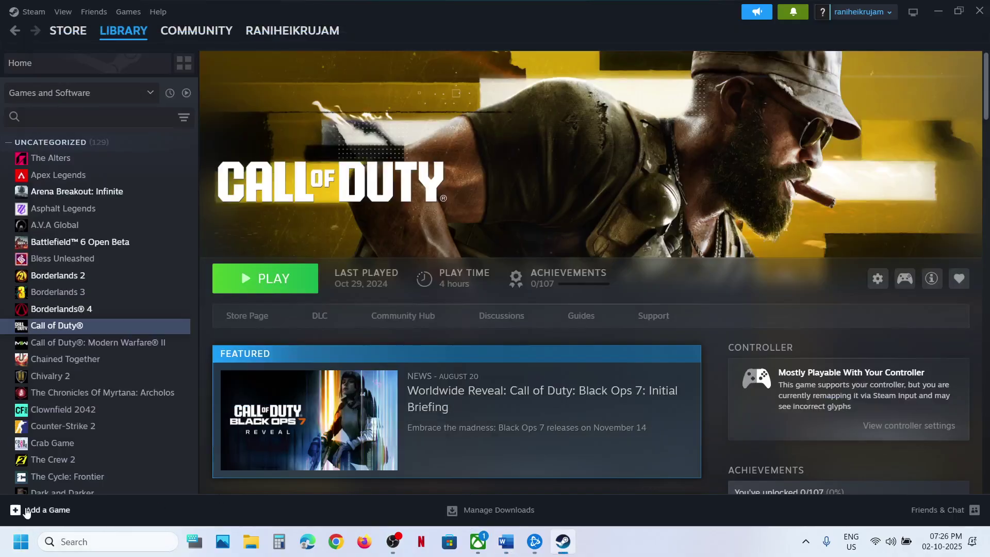
Start adding a non-Steam game and open the Browse file picker.
{"action": "left_click", "coordinate": [30, 511]}
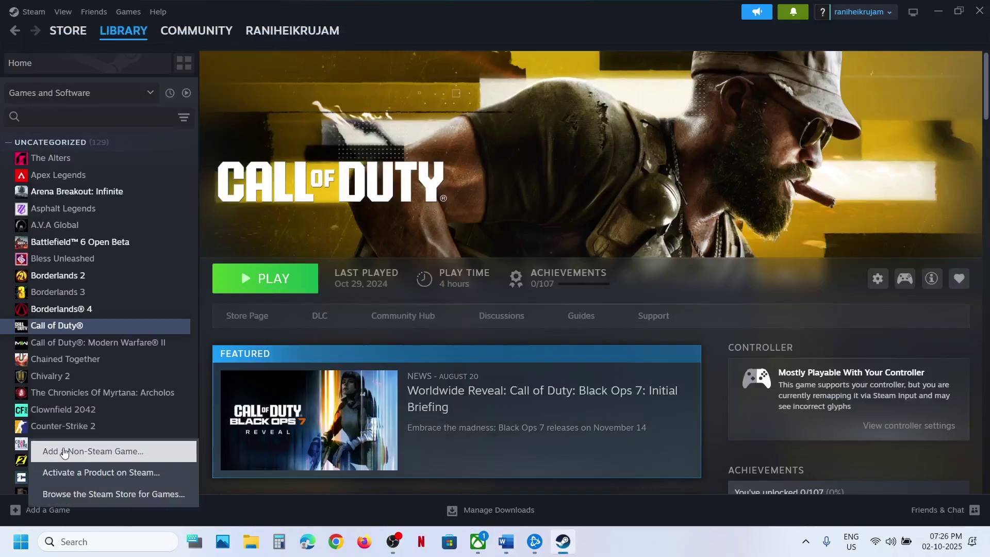
{"action": "left_click", "coordinate": [64, 450]}
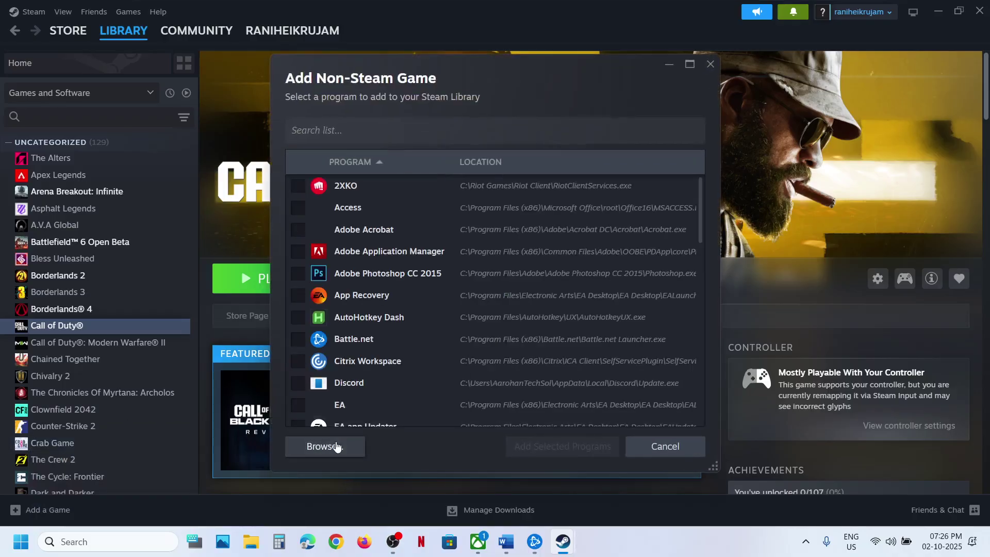
{"action": "left_click", "coordinate": [336, 447]}
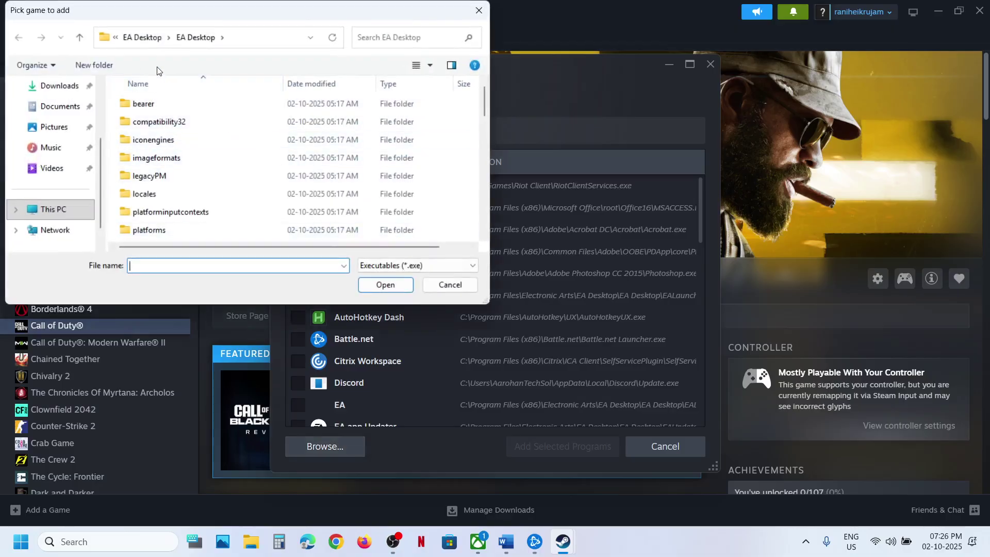
Navigate from Local Disk (C:) into the Program Files (x86) folder.
{"action": "left_click", "coordinate": [61, 208]}
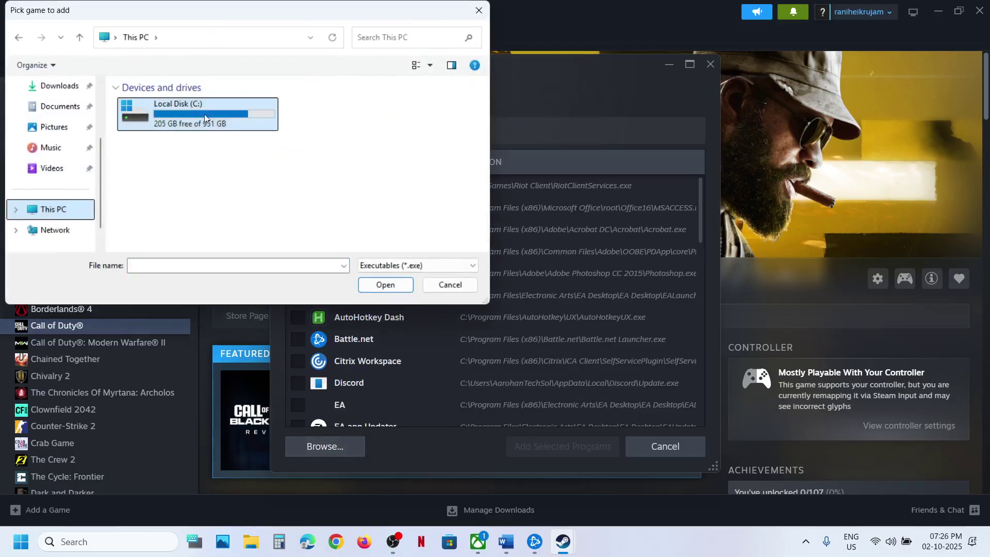
{"action": "left_click", "coordinate": [203, 112]}
{"action": "double_click", "coordinate": [204, 113]}
{"action": "scroll", "coordinate": [203, 165], "scroll_direction": "down", "scroll_amount": 1}
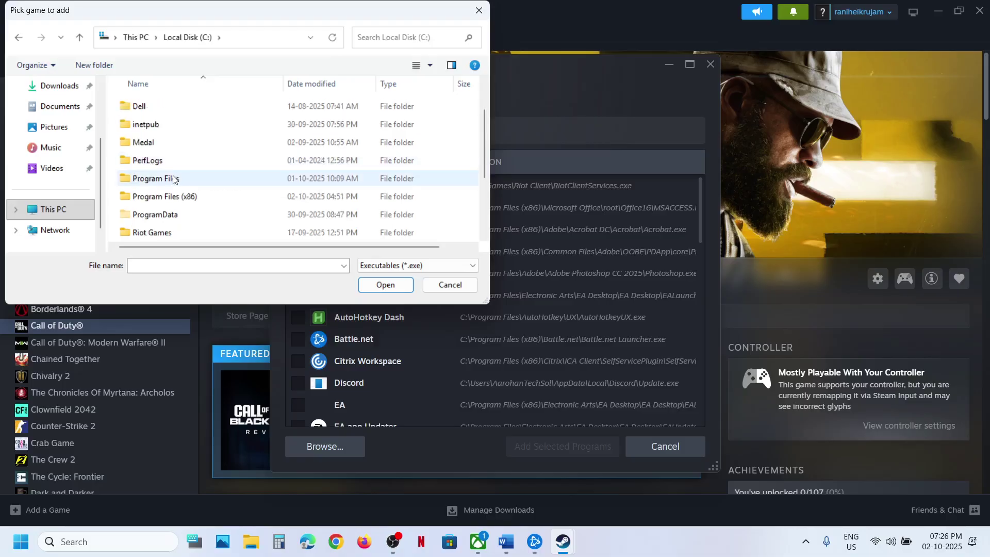
{"action": "double_click", "coordinate": [203, 179]}
{"action": "scroll", "coordinate": [172, 177], "scroll_direction": "down", "scroll_amount": 2}
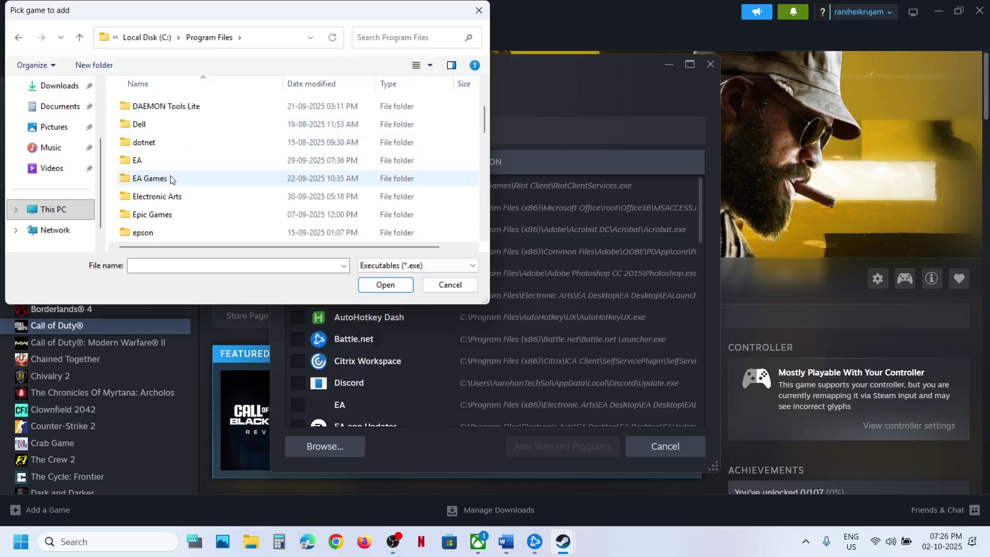
{"action": "left_click", "coordinate": [80, 38]}
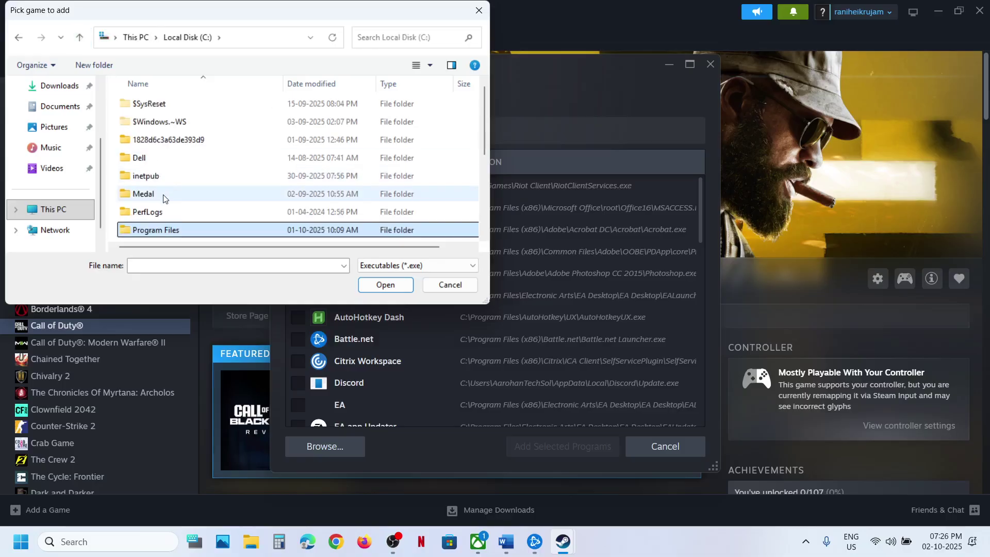
{"action": "scroll", "coordinate": [173, 161], "scroll_direction": "down", "scroll_amount": 2}
{"action": "double_click", "coordinate": [173, 144]}
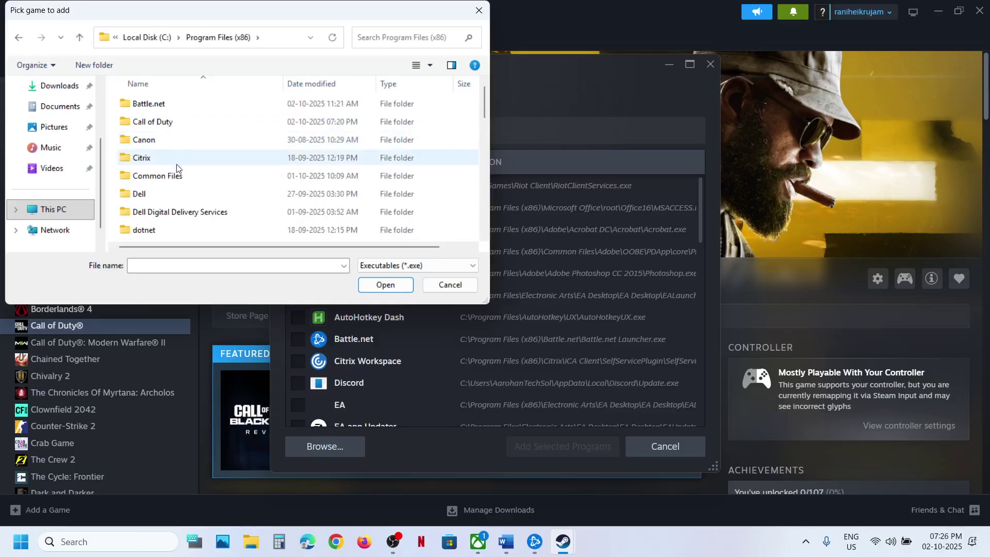
{"action": "scroll", "coordinate": [177, 170], "scroll_direction": "down", "scroll_amount": 1}
{"action": "scroll", "coordinate": [176, 170], "scroll_direction": "up", "scroll_amount": 1}
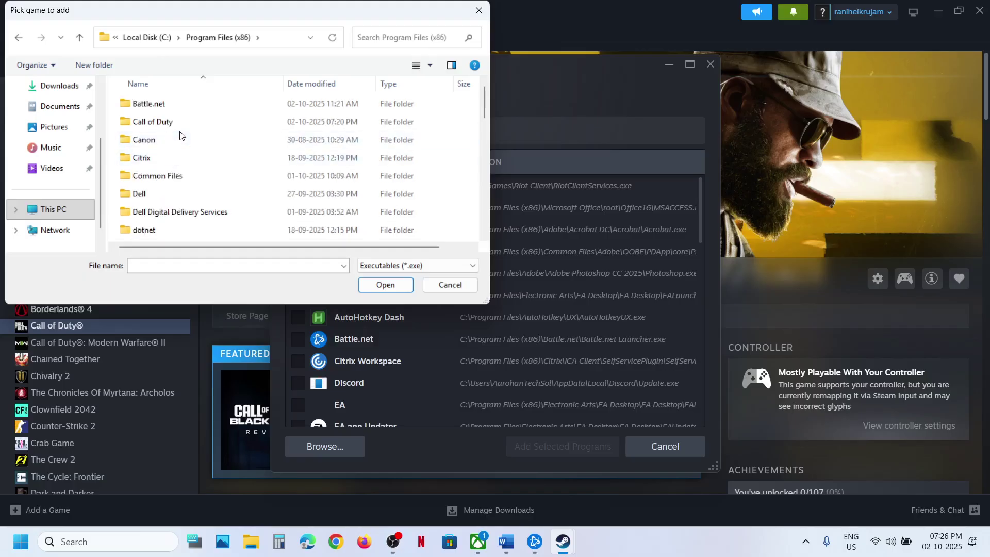
{"action": "double_click", "coordinate": [174, 105]}
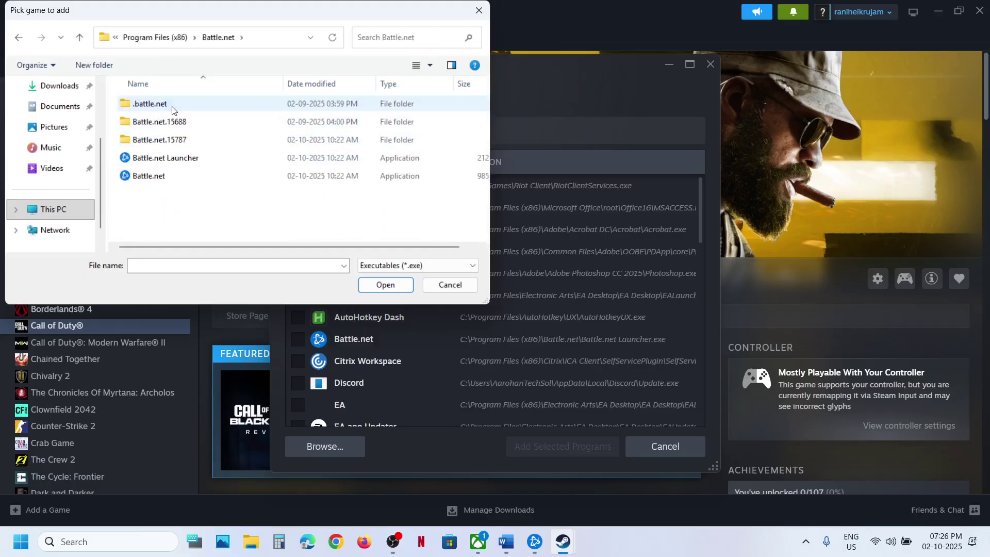
{"action": "left_click", "coordinate": [81, 41]}
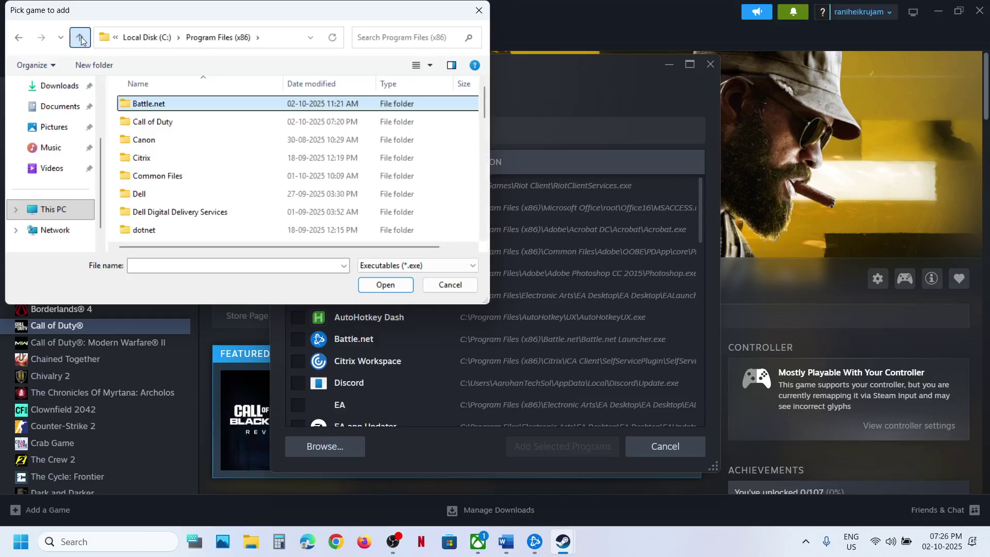
Open Call of Duty > _retail_ > cod25 and choose cod25-cod.exe as the program.
{"action": "left_click", "coordinate": [152, 122]}
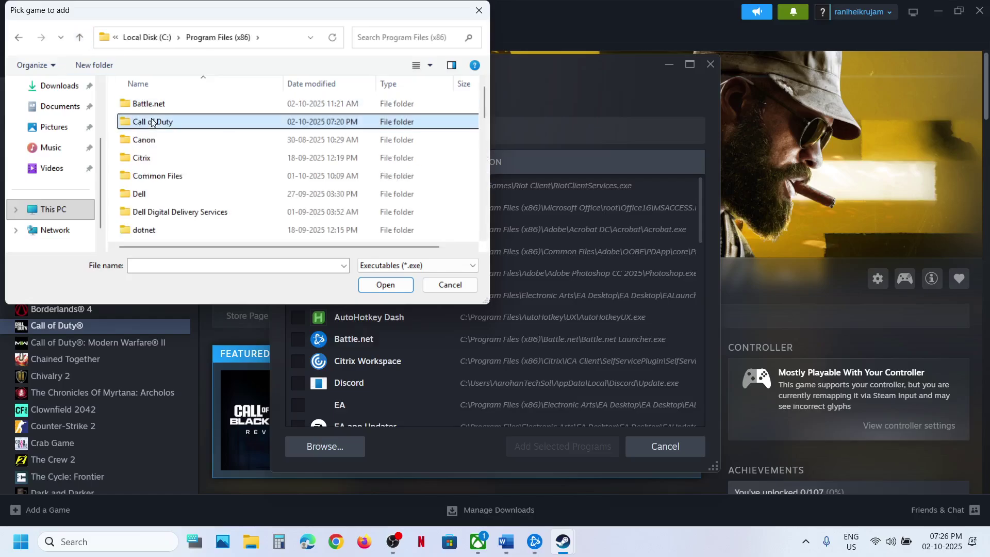
{"action": "double_click", "coordinate": [174, 123]}
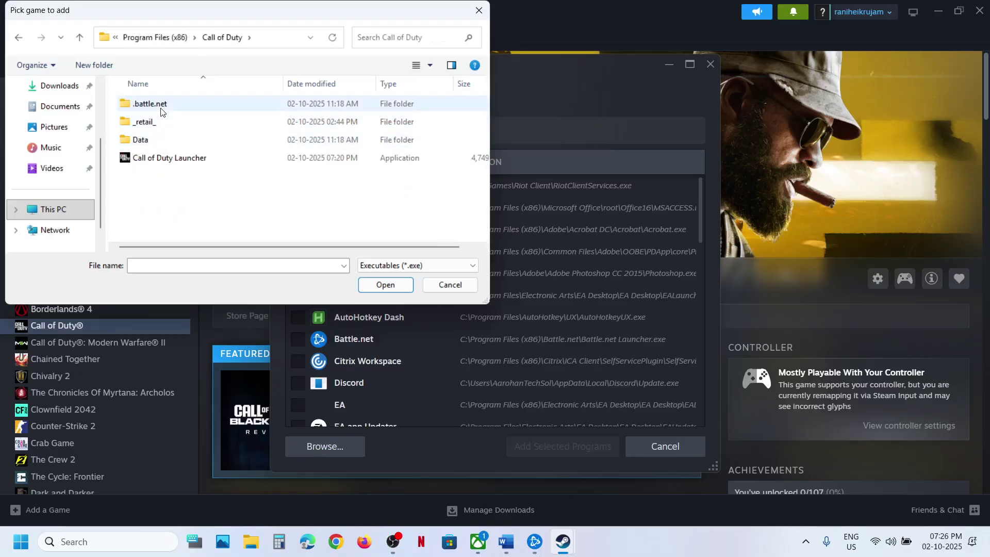
{"action": "left_click", "coordinate": [150, 126]}
{"action": "double_click", "coordinate": [150, 126]}
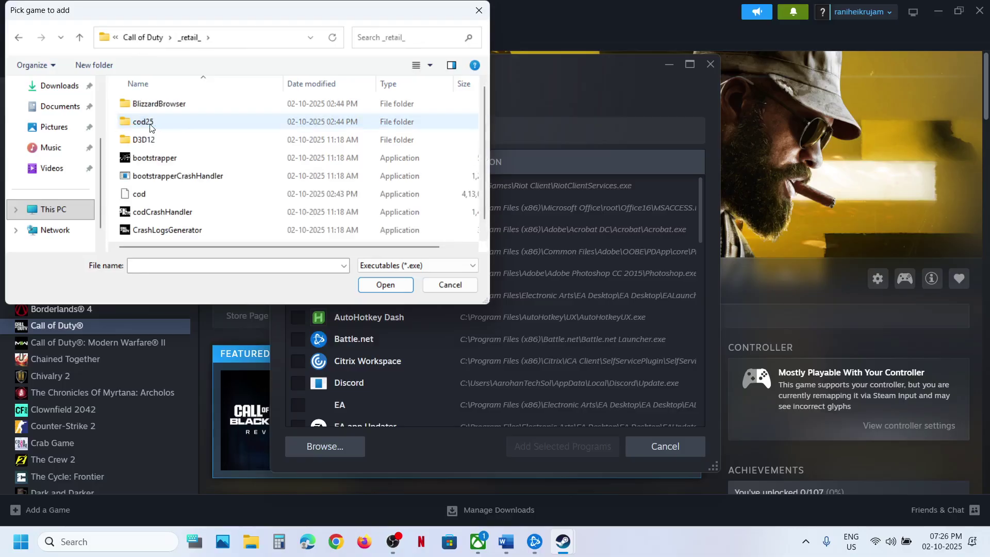
{"action": "scroll", "coordinate": [182, 175], "scroll_direction": "down", "scroll_amount": 1}
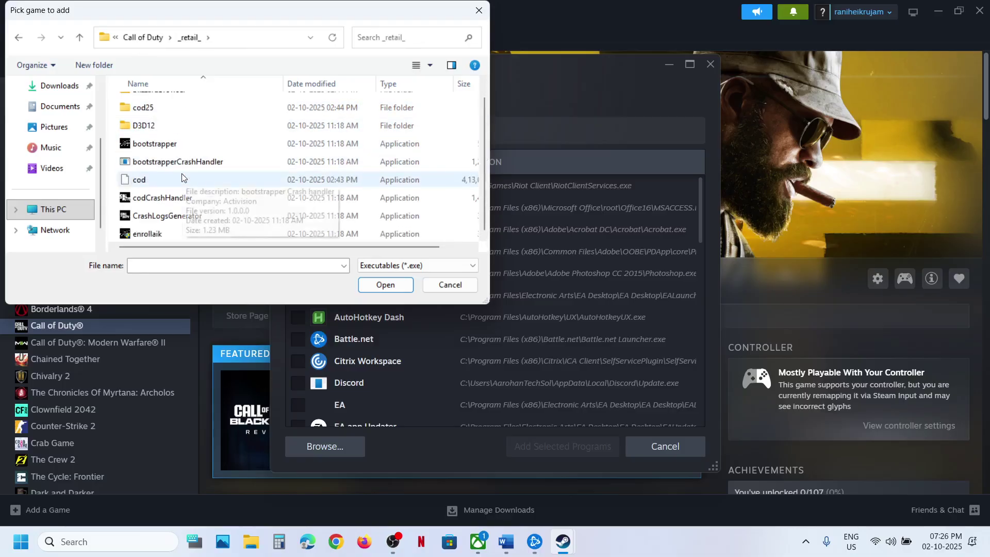
{"action": "scroll", "coordinate": [183, 178], "scroll_direction": "up", "scroll_amount": 1}
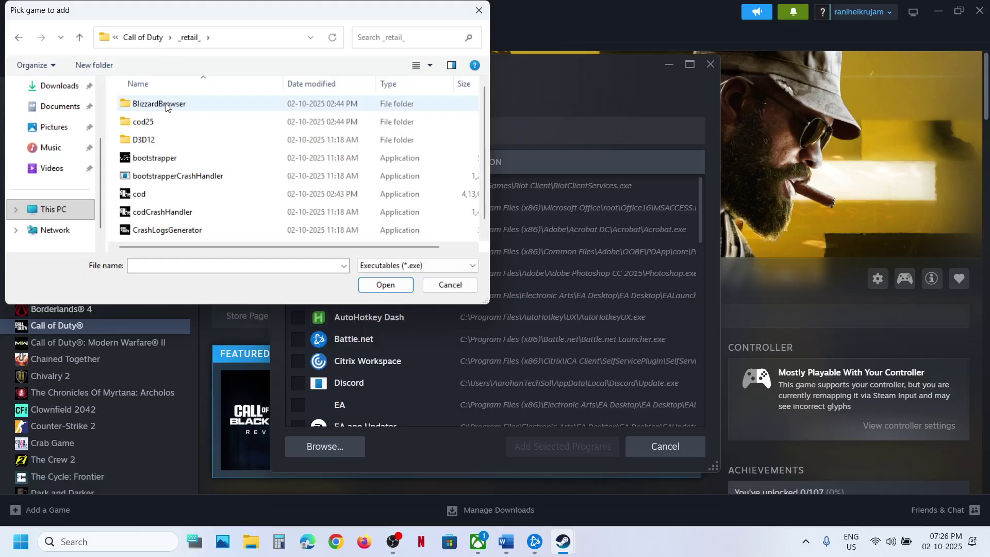
{"action": "double_click", "coordinate": [144, 121]}
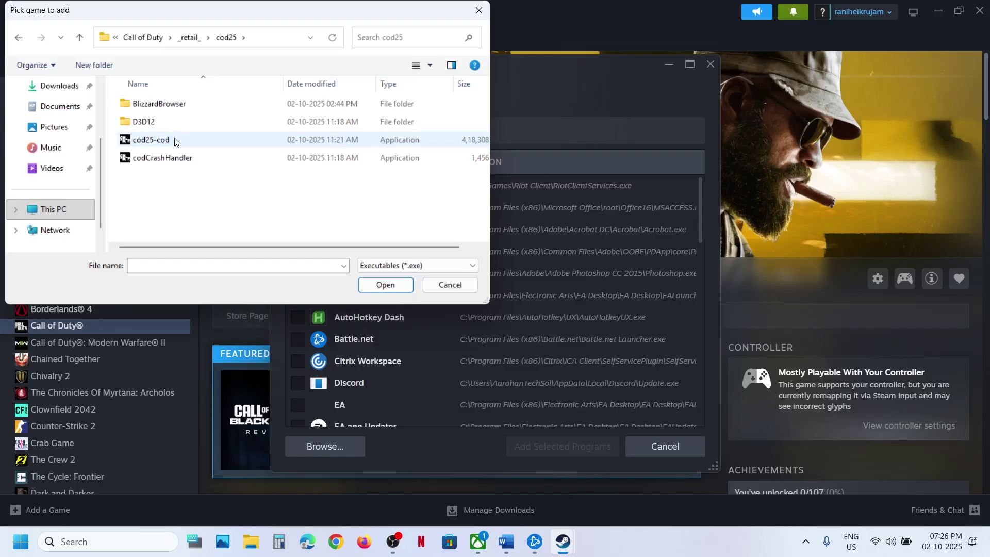
{"action": "left_click", "coordinate": [148, 147]}
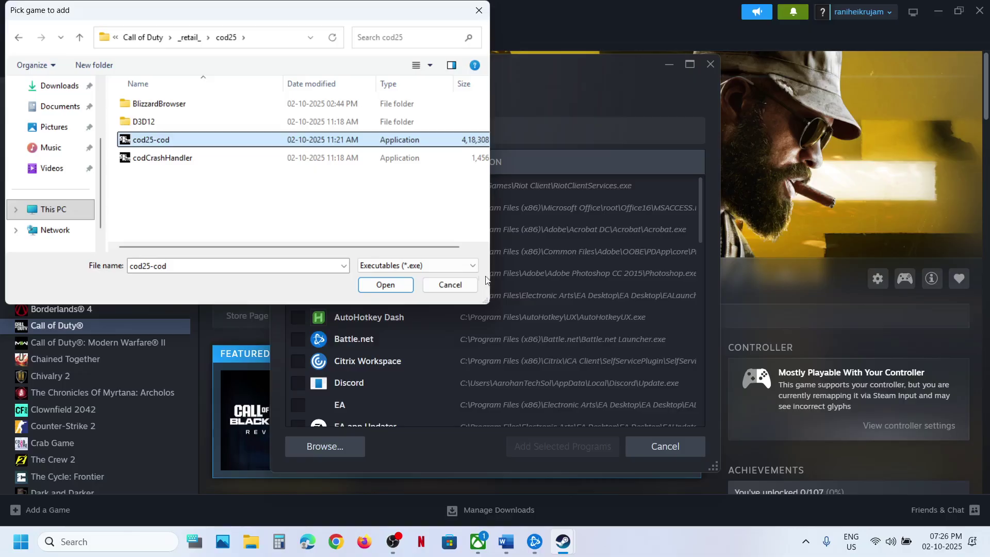
{"action": "left_click_drag", "start_coordinate": [483, 300], "coordinate": [539, 325]}
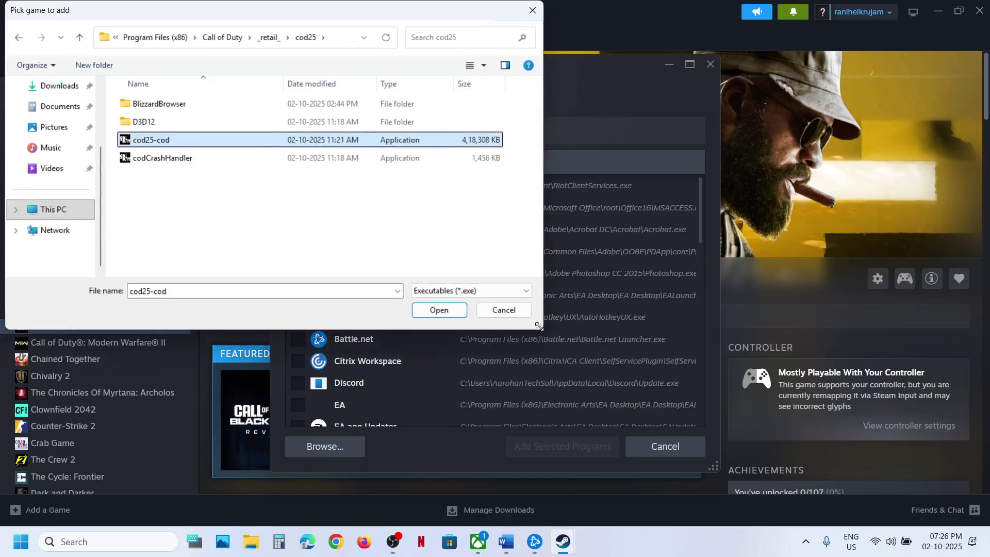
{"action": "left_click", "coordinate": [438, 310]}
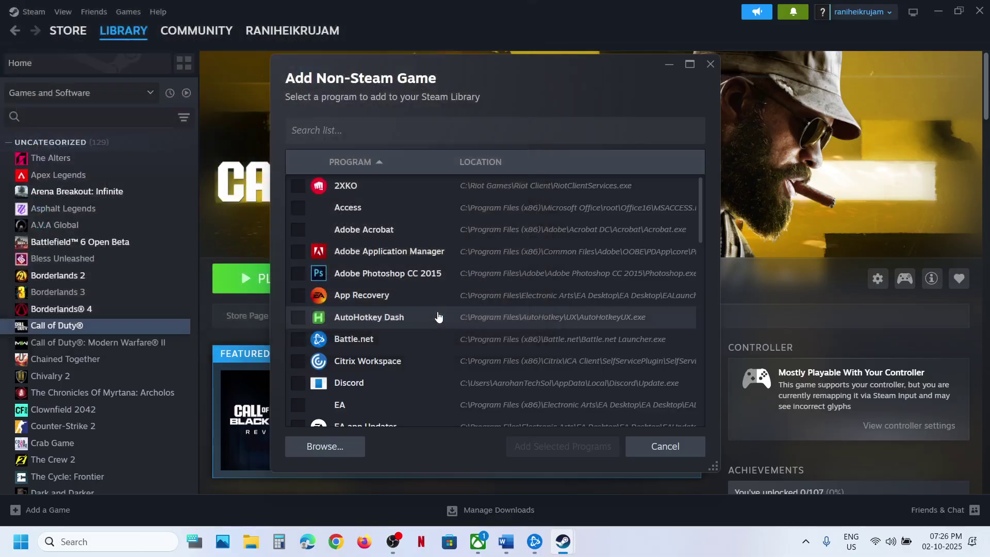
Add cod25-cod to the library and start adding another non-Steam game.
{"action": "left_click", "coordinate": [578, 452]}
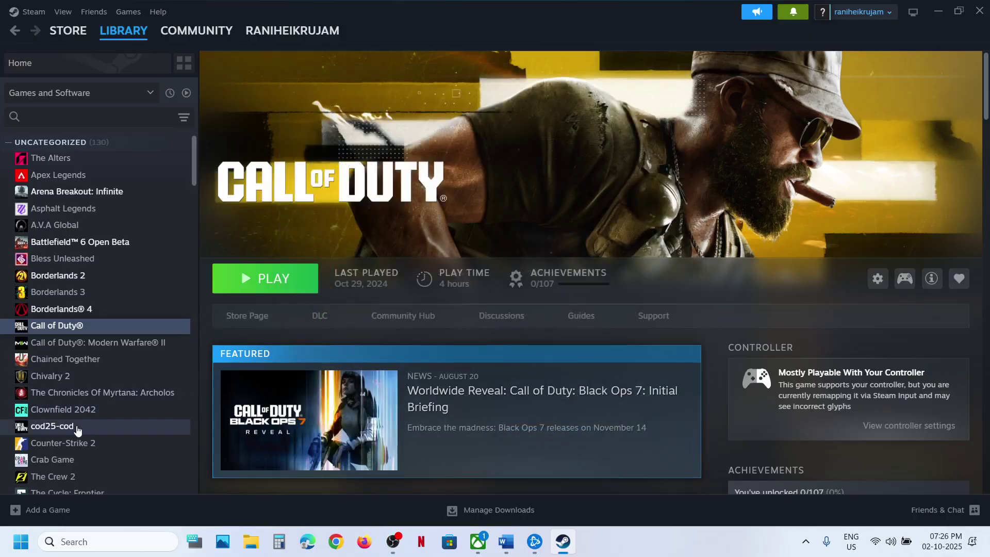
{"action": "left_click", "coordinate": [78, 426]}
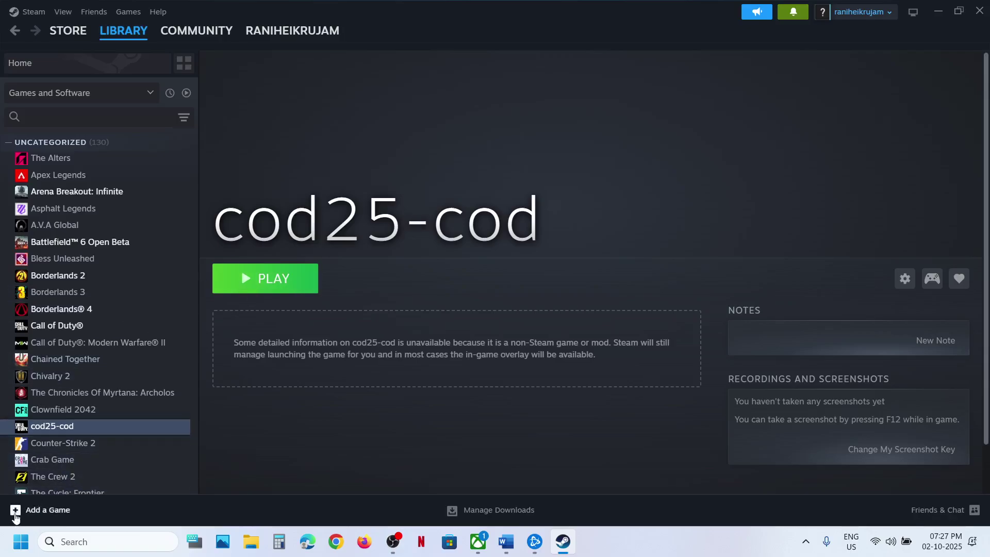
{"action": "left_click", "coordinate": [16, 513]}
{"action": "left_click", "coordinate": [64, 456]}
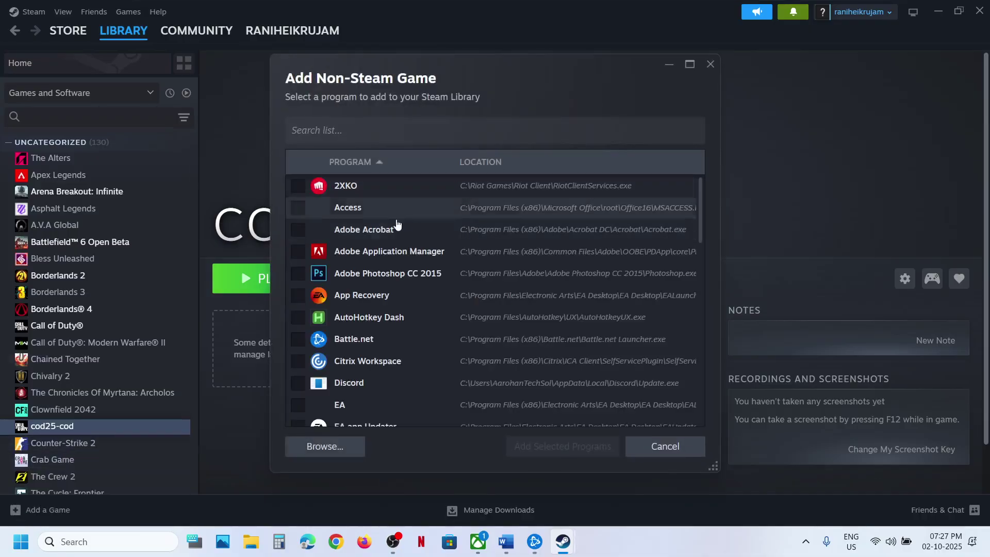
Browse up to _retail_, pick cod.exe and add it to the library.
{"action": "left_click", "coordinate": [325, 447]}
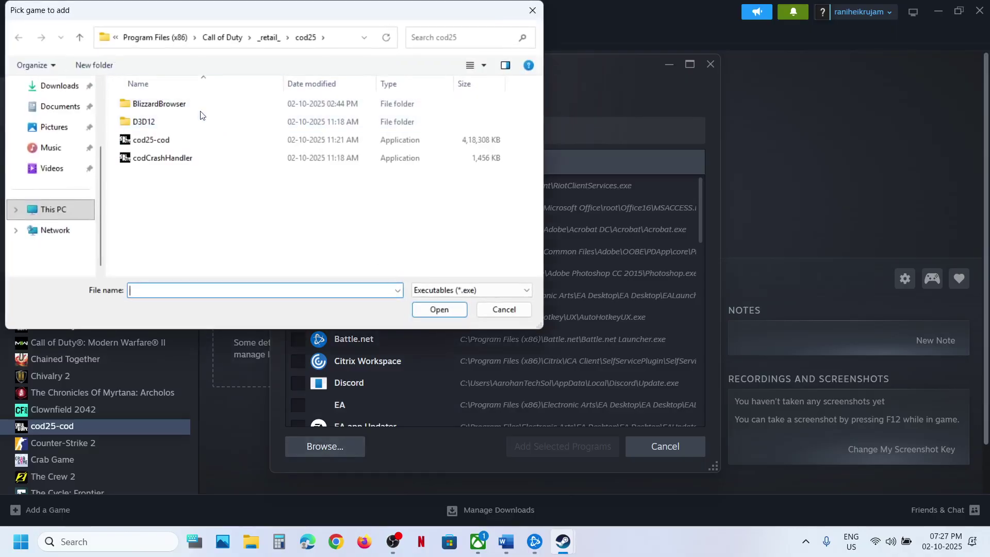
{"action": "left_click", "coordinate": [80, 38]}
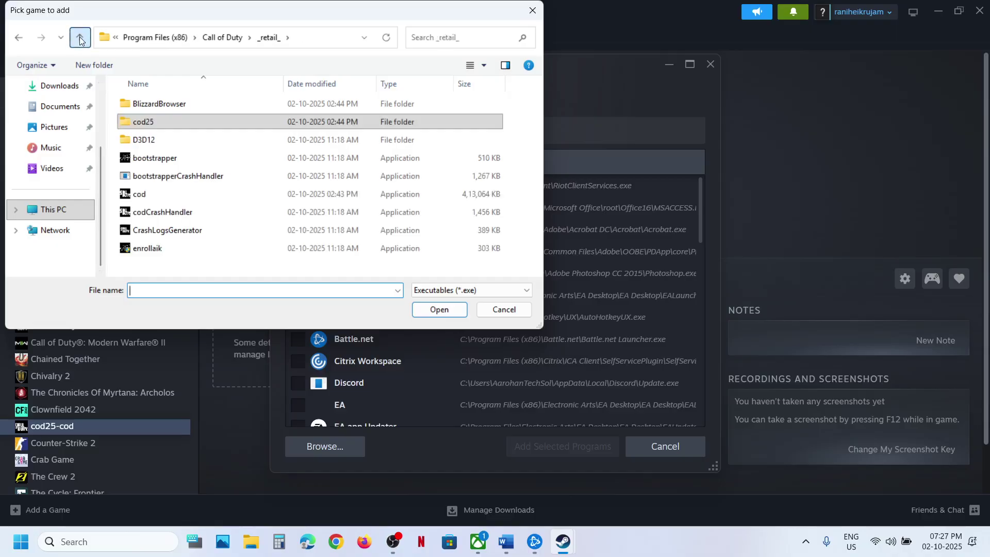
{"action": "left_click", "coordinate": [149, 196]}
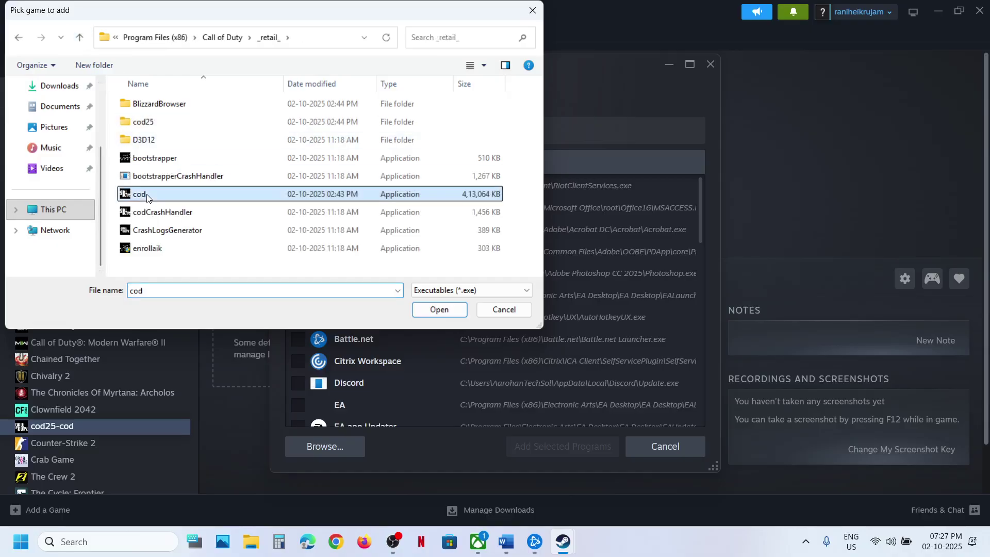
{"action": "left_click", "coordinate": [439, 310]}
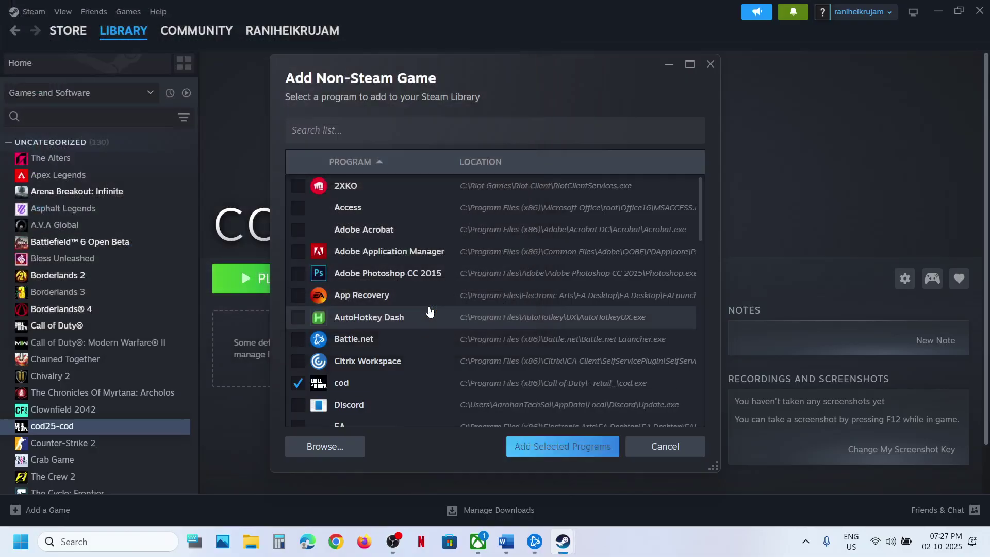
{"action": "left_click", "coordinate": [545, 444]}
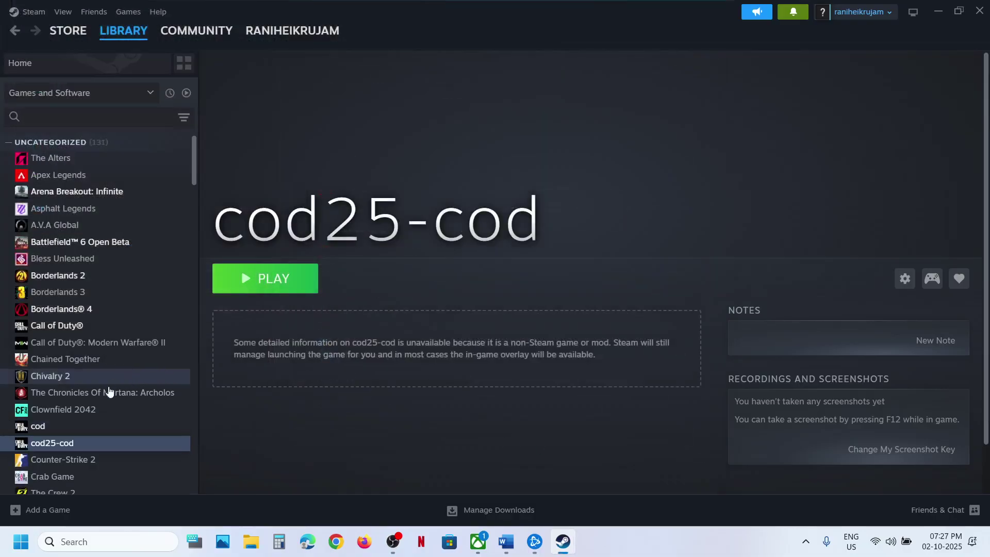
Compare the cod and cod25-cod library pages, ending on cod, then bring Word forward.
{"action": "left_click", "coordinate": [61, 428]}
{"action": "left_click", "coordinate": [62, 442]}
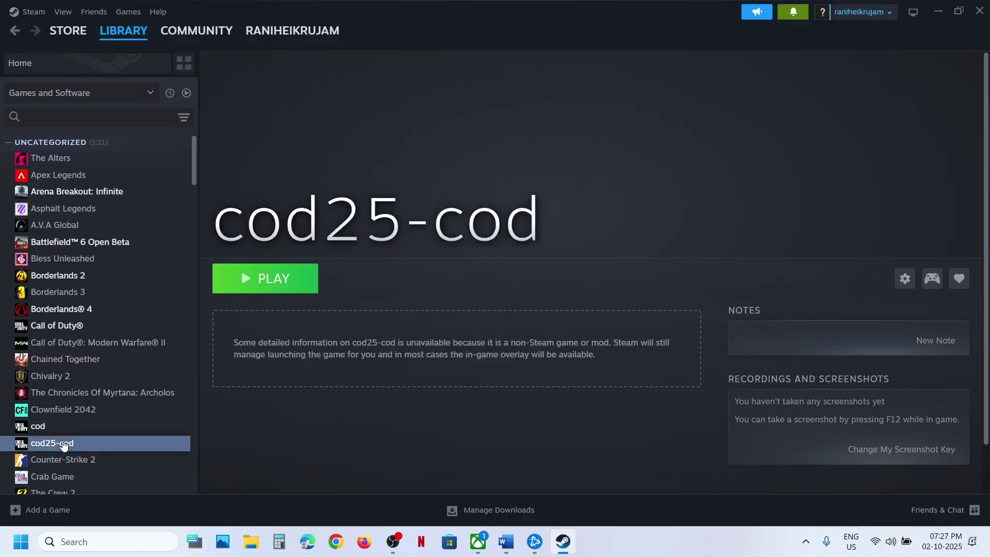
{"action": "left_click", "coordinate": [85, 428]}
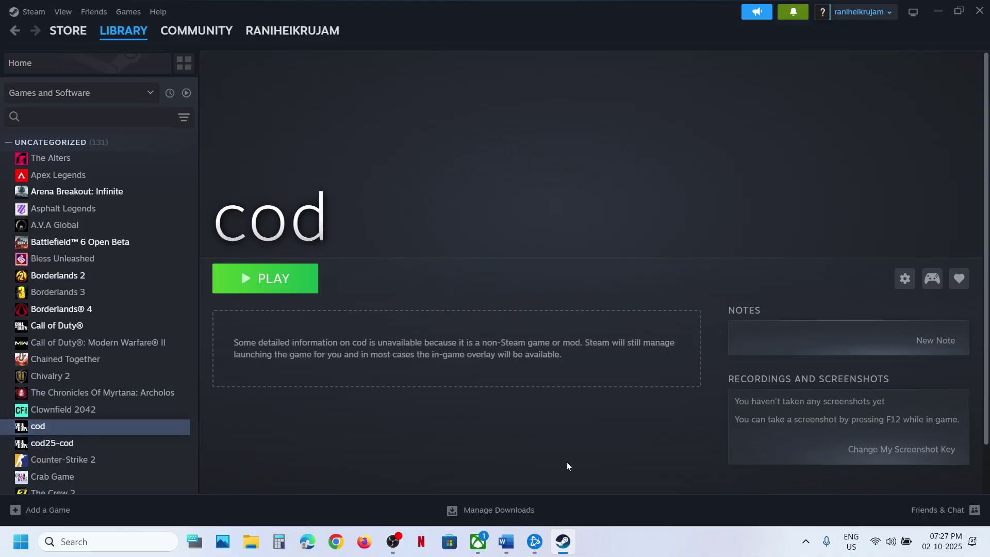
{"action": "left_click", "coordinate": [509, 534]}
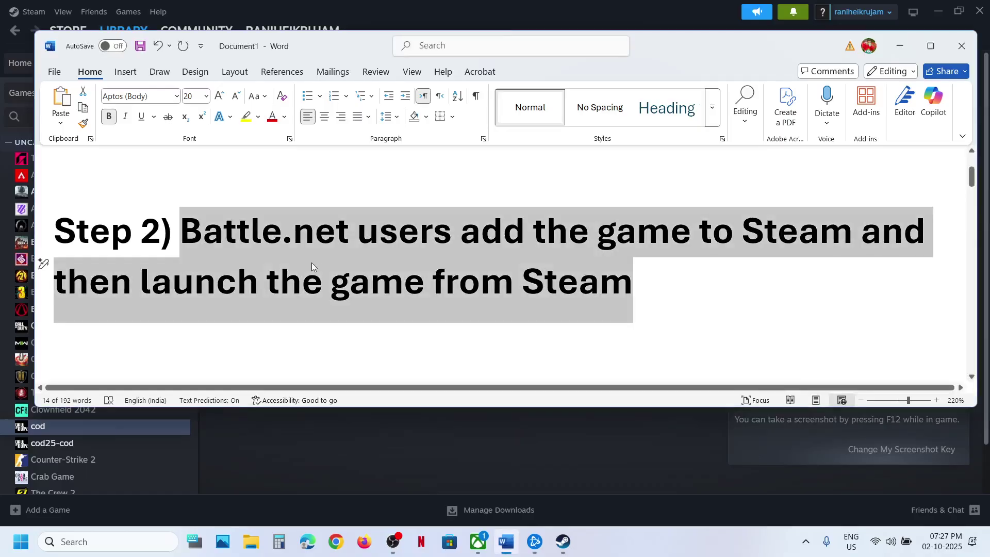
Scroll the notes to Step 3 on disabling keyboards and open Device Manager.
{"action": "scroll", "coordinate": [312, 262], "scroll_direction": "down", "scroll_amount": 5}
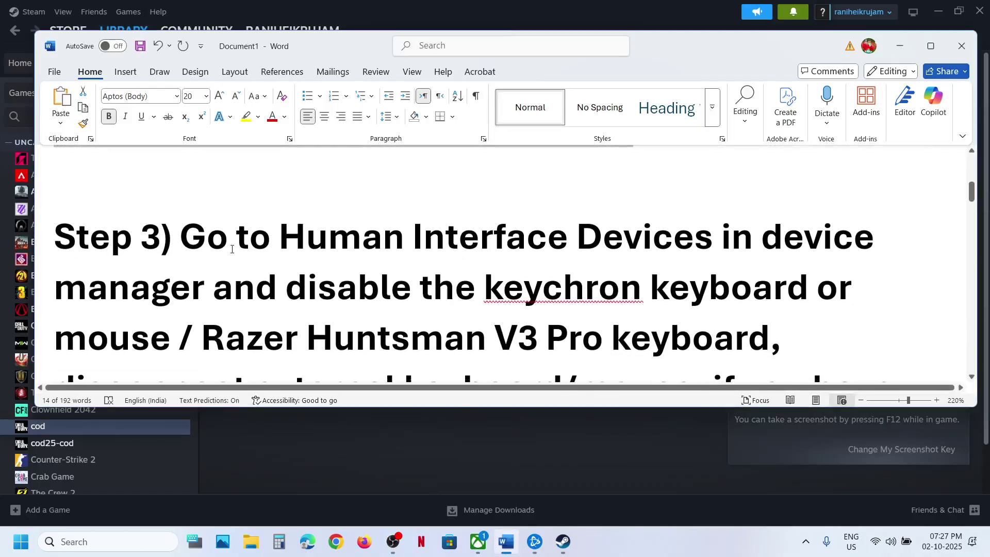
{"action": "left_click", "coordinate": [205, 240]}
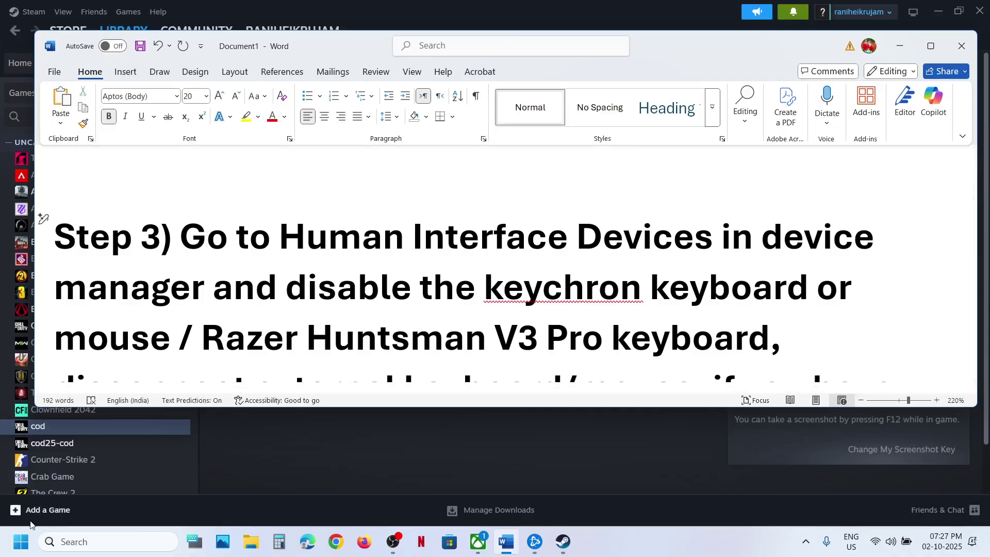
{"action": "right_click", "coordinate": [20, 539]}
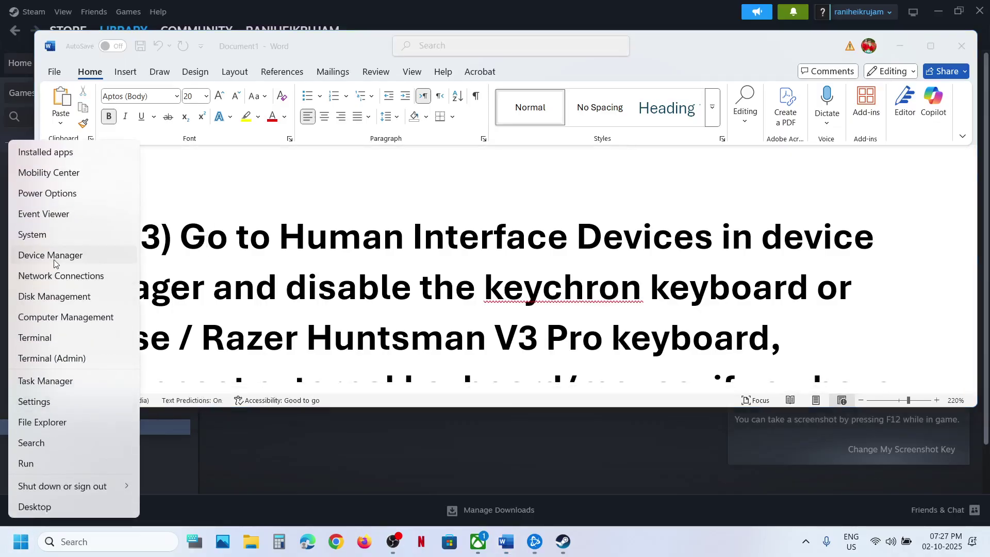
{"action": "left_click", "coordinate": [54, 273]}
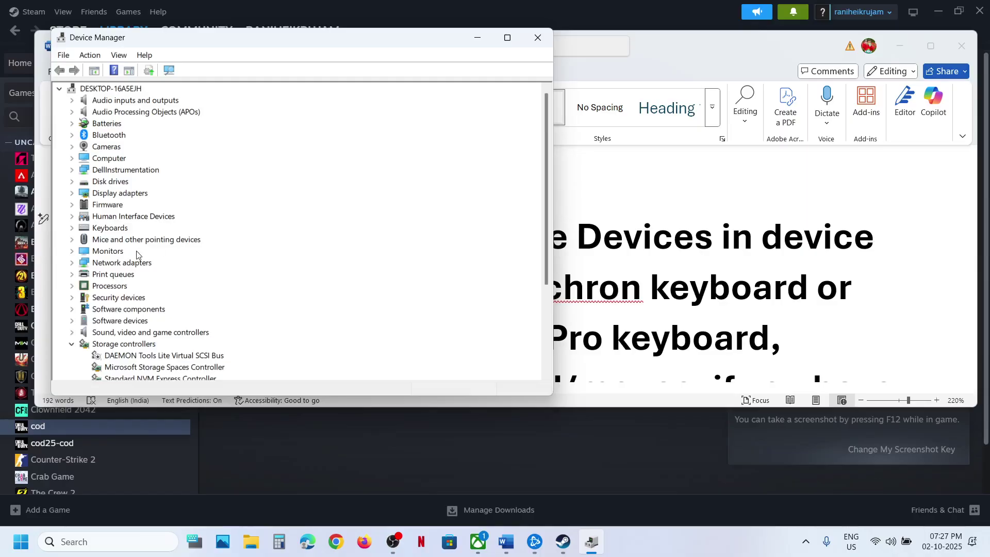
Expand Human Interface Devices, then highlight the Keychron keyboard line in the Word notes.
{"action": "left_click", "coordinate": [71, 216]}
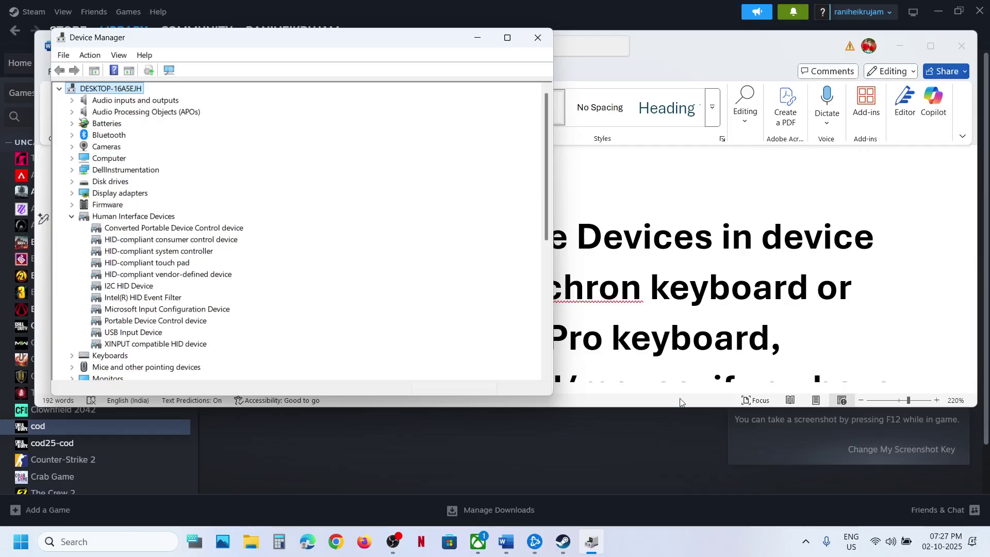
{"action": "key", "text": "alt+Tab"}
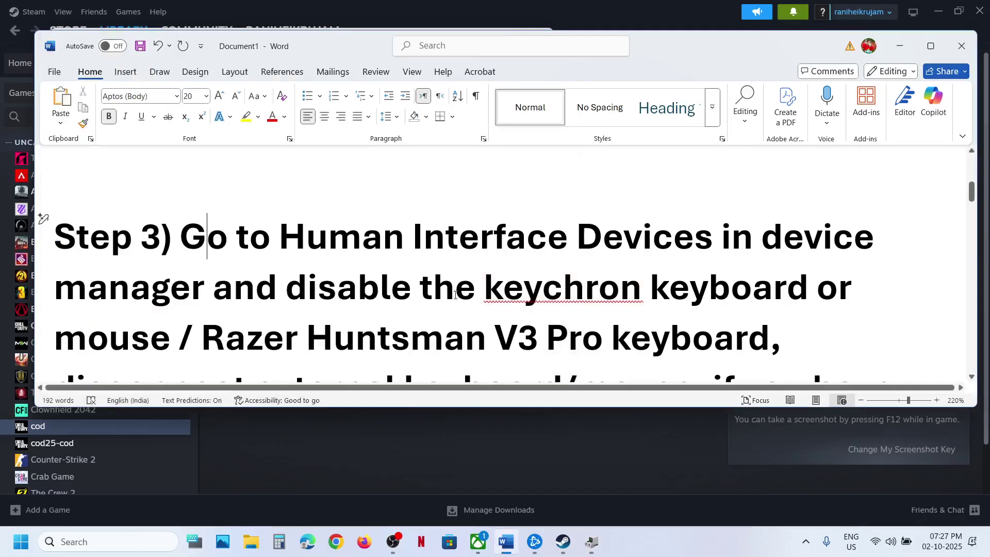
{"action": "left_click_drag", "start_coordinate": [476, 294], "coordinate": [813, 292]}
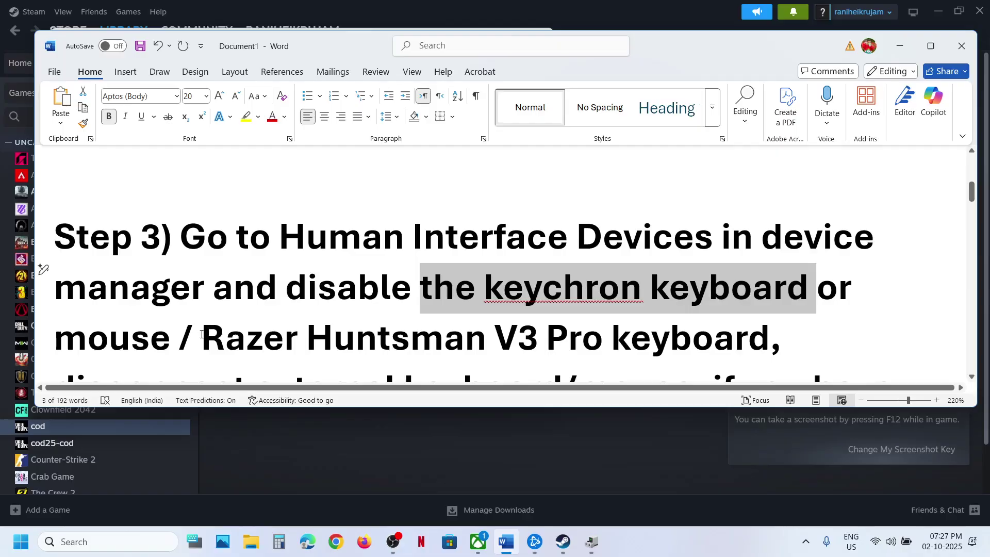
{"action": "left_click_drag", "start_coordinate": [217, 333], "coordinate": [493, 338]}
{"action": "scroll", "coordinate": [493, 337], "scroll_direction": "down", "scroll_amount": 1}
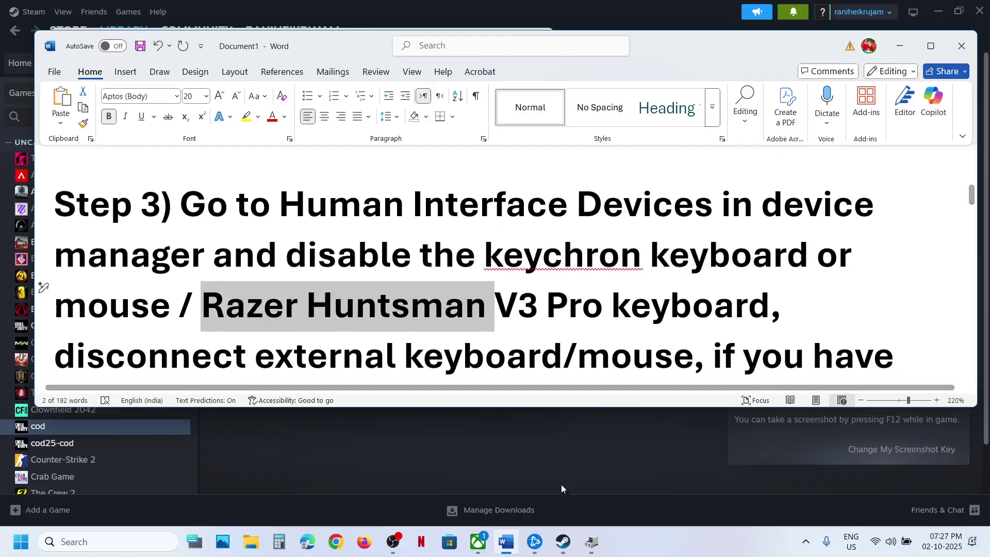
Inspect the HID touch pad and consumer control device options without changes, then minimize Device Manager.
{"action": "left_click", "coordinate": [591, 542]}
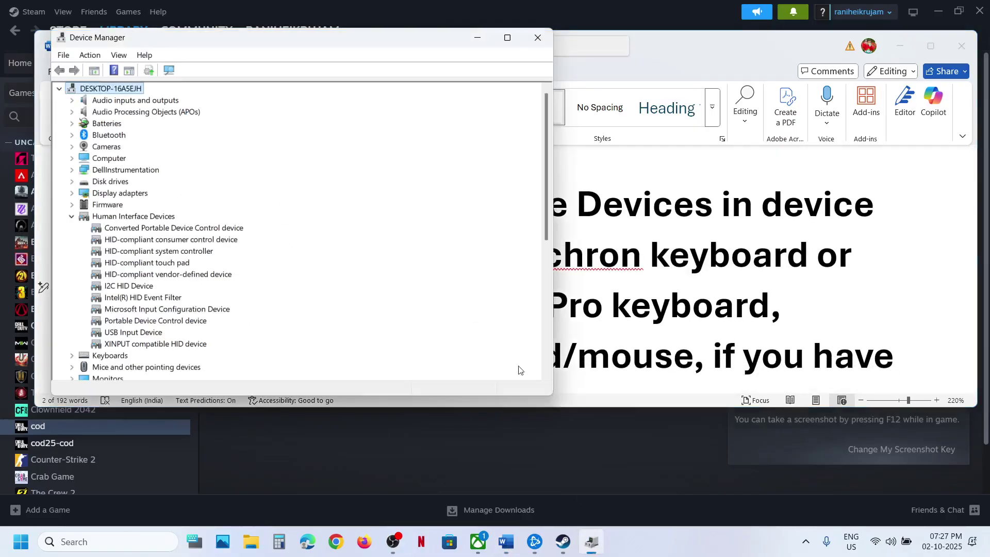
{"action": "right_click", "coordinate": [179, 262]}
{"action": "right_click", "coordinate": [184, 239]}
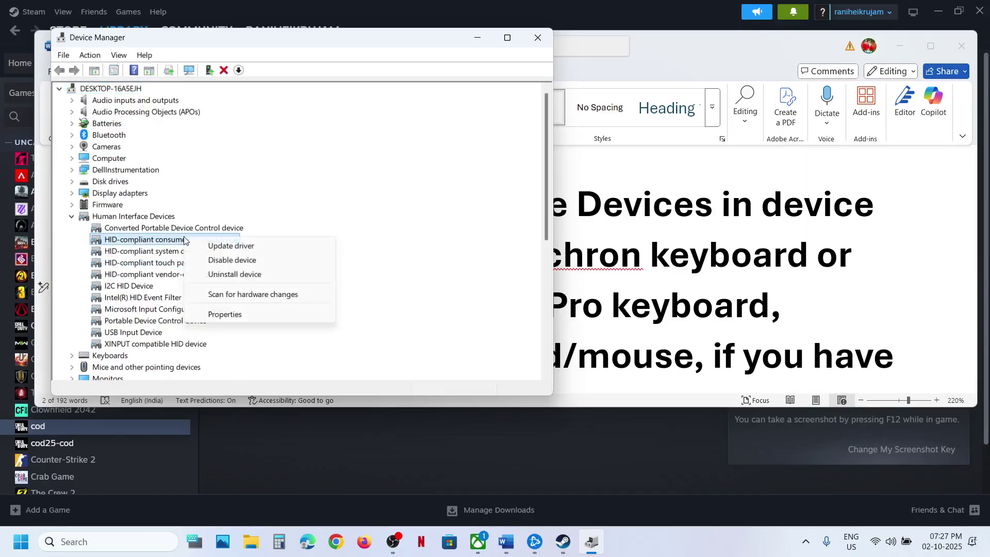
{"action": "left_click", "coordinate": [280, 231]}
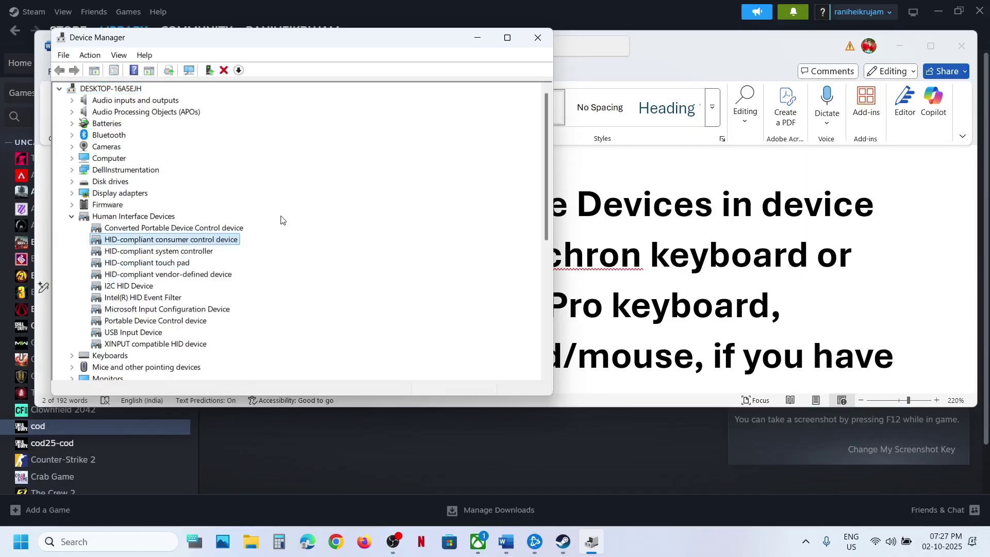
{"action": "left_click", "coordinate": [477, 38]}
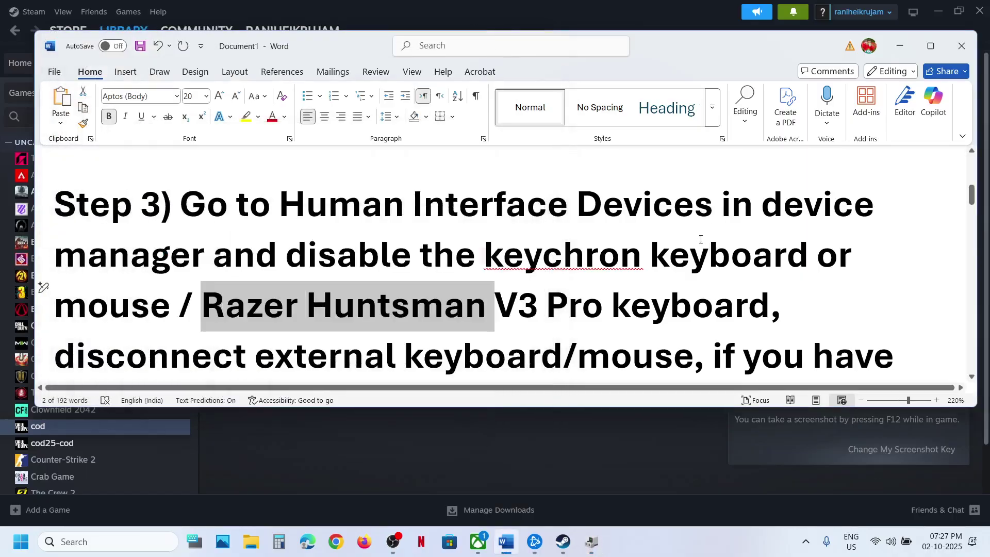
Highlight the word 'mouse' in Step 3 and minimize Device Manager again.
{"action": "scroll", "coordinate": [394, 316], "scroll_direction": "down", "scroll_amount": 1}
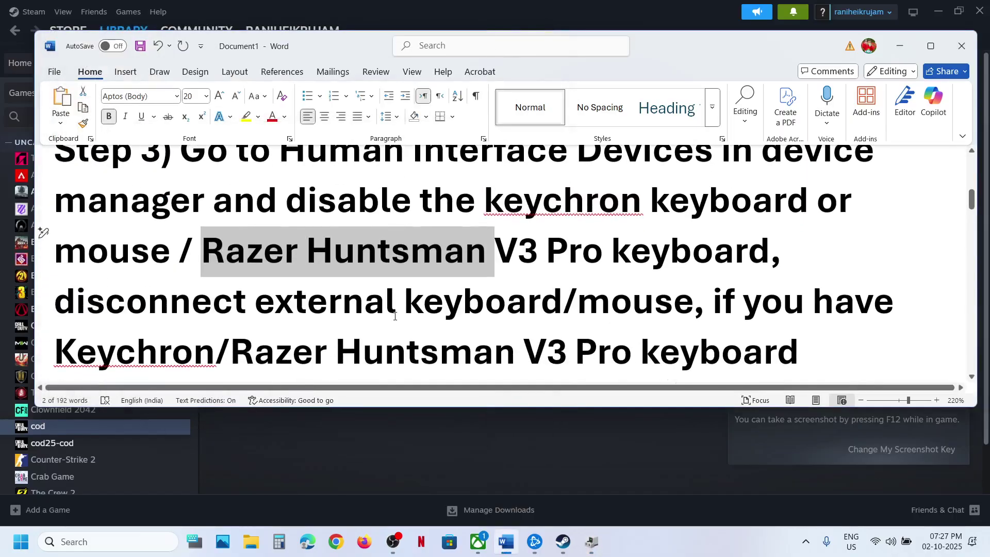
{"action": "scroll", "coordinate": [484, 279], "scroll_direction": "up", "scroll_amount": 1}
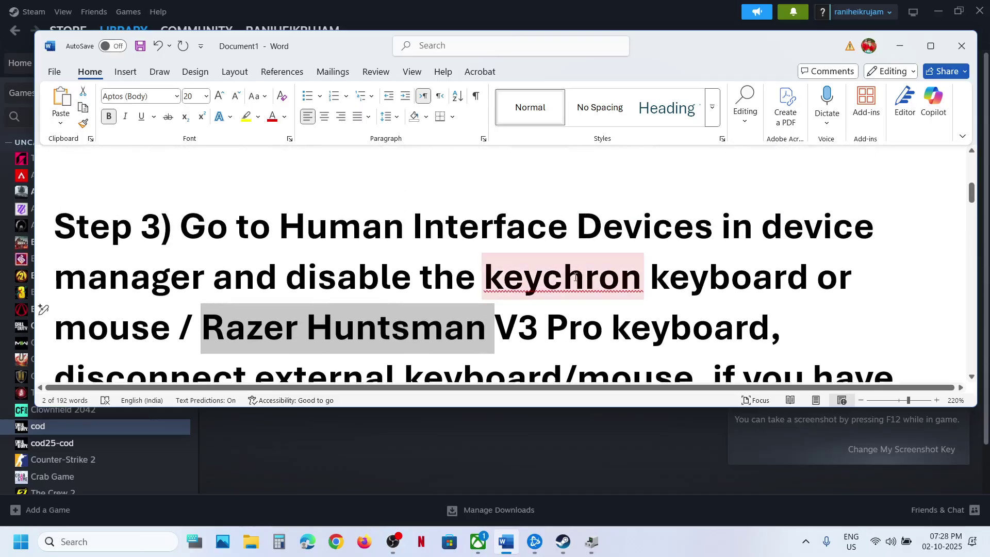
{"action": "left_click_drag", "start_coordinate": [486, 278], "coordinate": [698, 285]}
{"action": "double_click", "coordinate": [62, 332]}
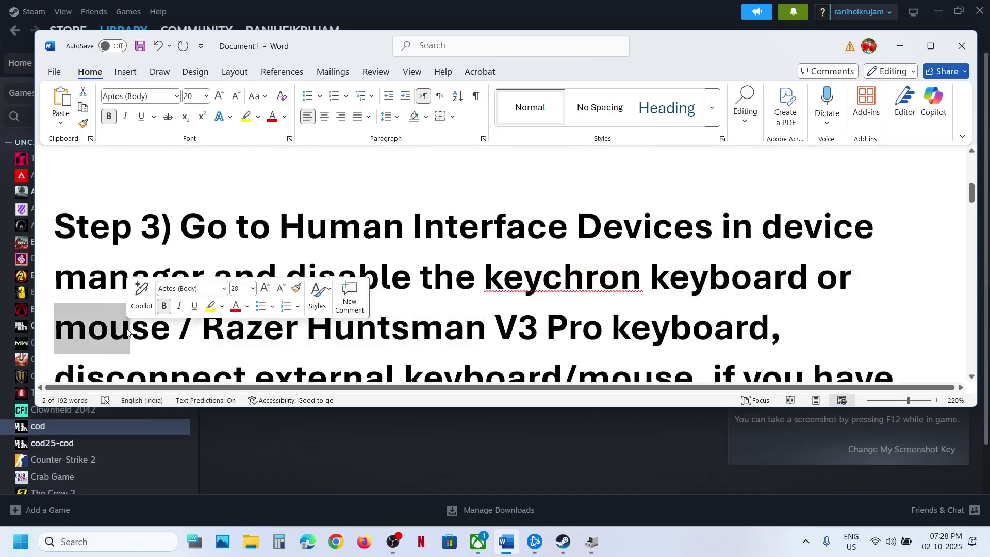
{"action": "left_click", "coordinate": [586, 545]}
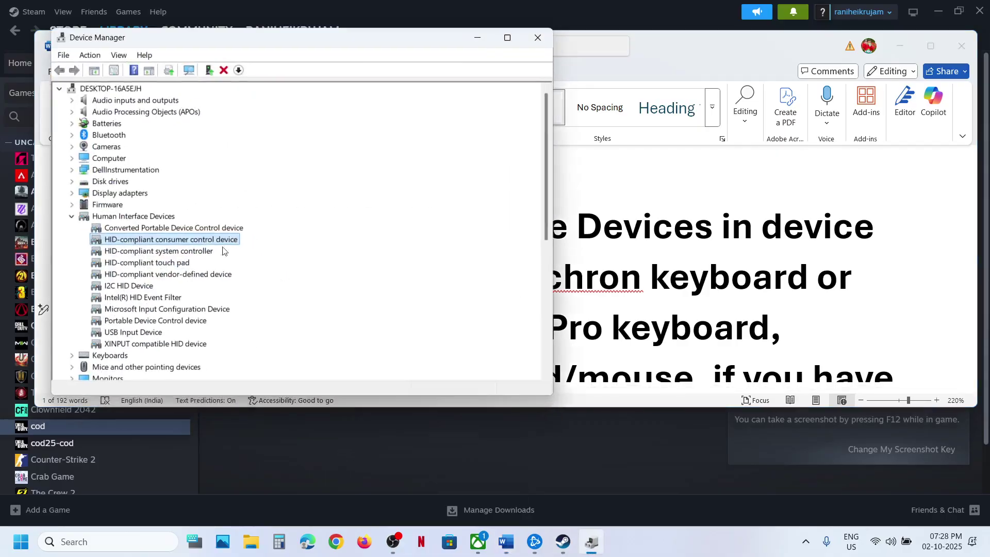
{"action": "left_click", "coordinate": [486, 37]}
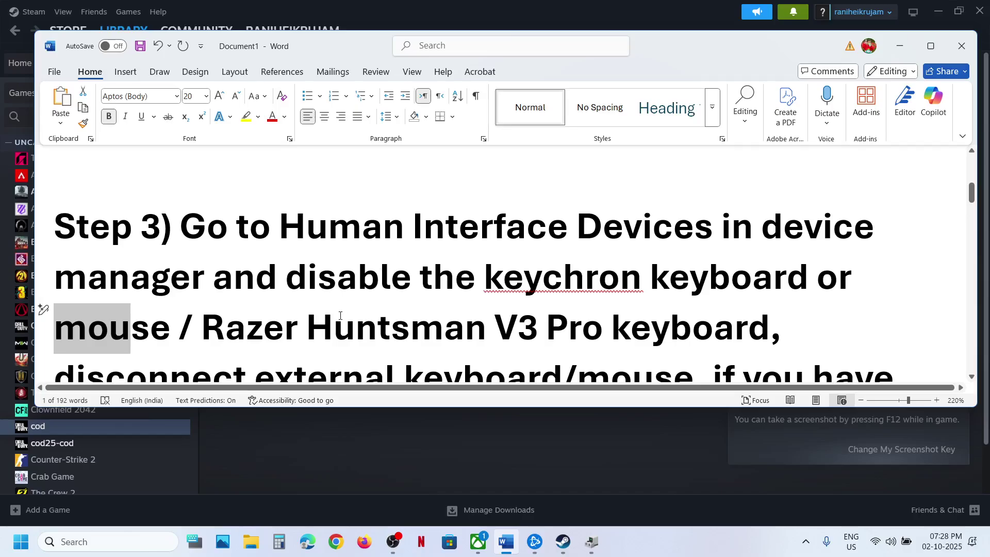
Highlight 'disconnect external keyboard/mouse' and 'Pro dongle,' in the Step 3 notes.
{"action": "scroll", "coordinate": [341, 316], "scroll_direction": "down", "scroll_amount": 3}
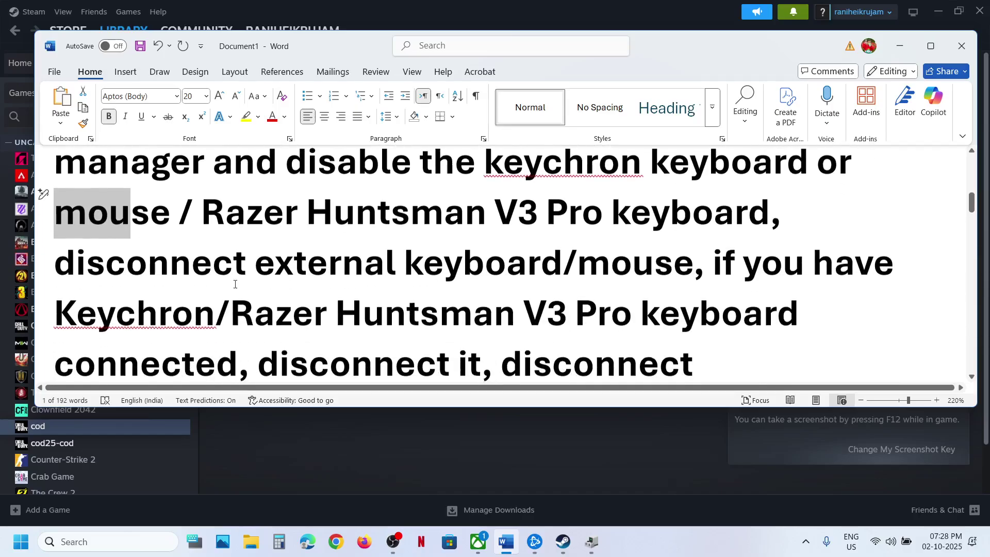
{"action": "left_click", "coordinate": [296, 268]}
{"action": "left_click_drag", "start_coordinate": [57, 264], "coordinate": [484, 328]}
{"action": "scroll", "coordinate": [483, 328], "scroll_direction": "down", "scroll_amount": 1}
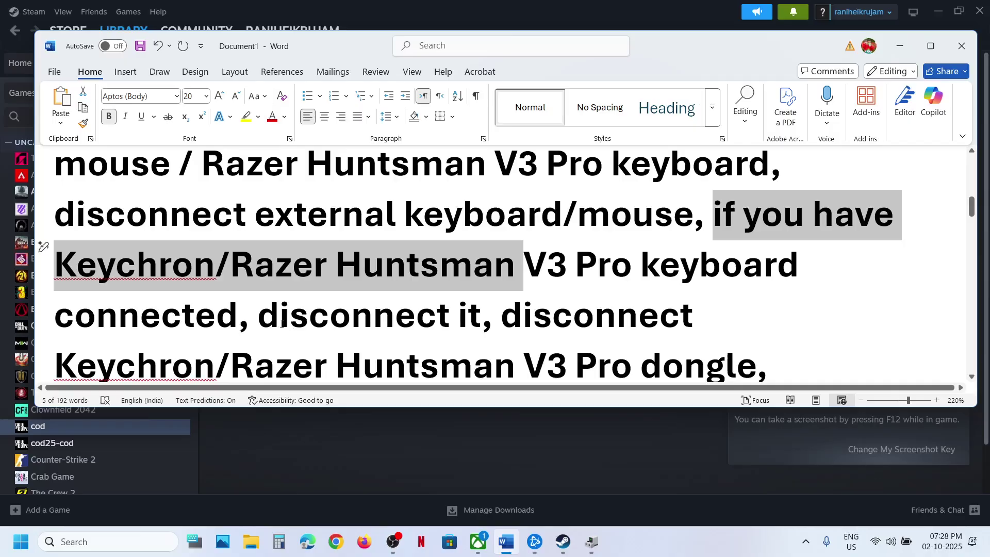
{"action": "left_click_drag", "start_coordinate": [282, 323], "coordinate": [437, 324]}
{"action": "scroll", "coordinate": [515, 278], "scroll_direction": "down", "scroll_amount": 1}
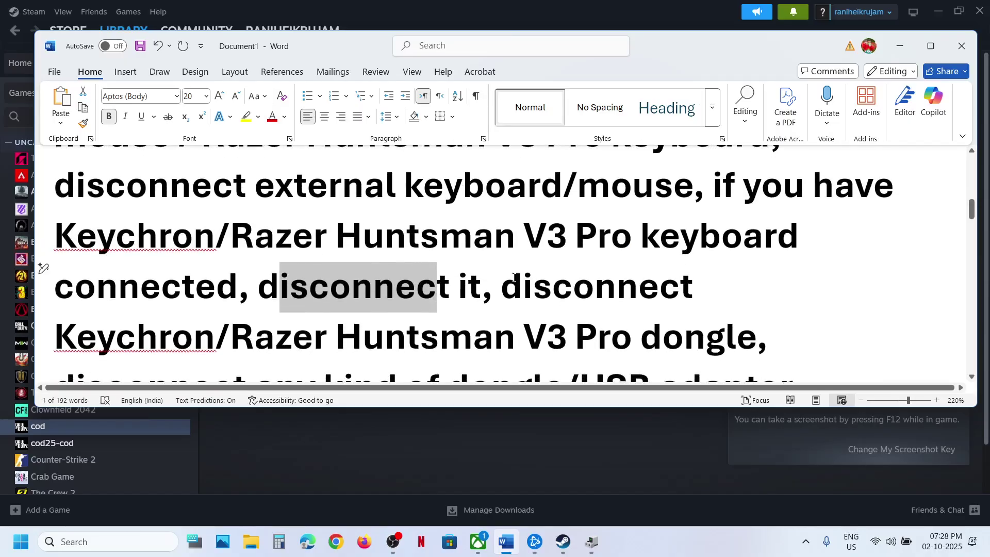
{"action": "left_click_drag", "start_coordinate": [501, 284], "coordinate": [434, 324]}
{"action": "scroll", "coordinate": [434, 323], "scroll_direction": "down", "scroll_amount": 1}
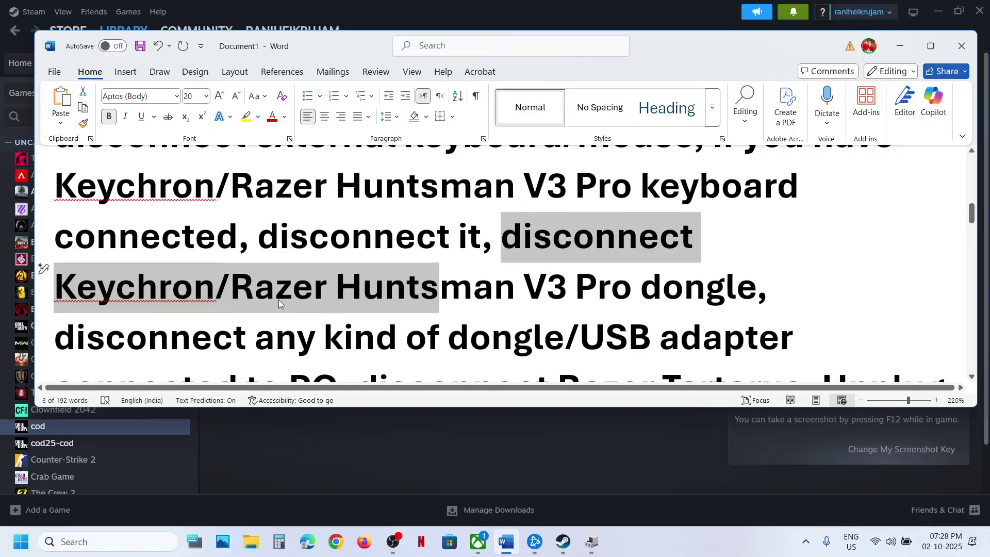
{"action": "left_click_drag", "start_coordinate": [617, 278], "coordinate": [801, 290]}
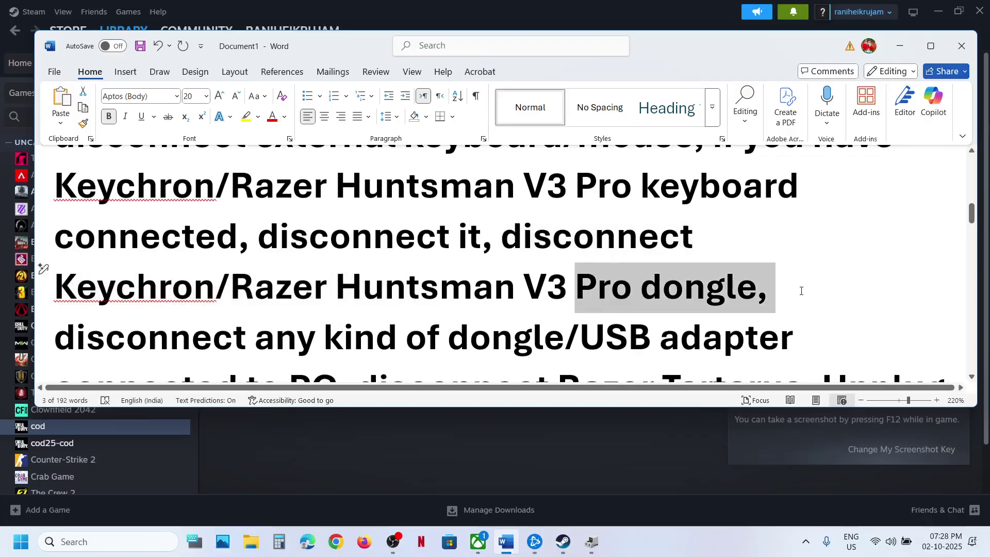
Highlight the external devices/hotas/pedal, extra joysticks/controllers, arcade stick and multiple-monitor notes.
{"action": "scroll", "coordinate": [446, 336], "scroll_direction": "down", "scroll_amount": 1}
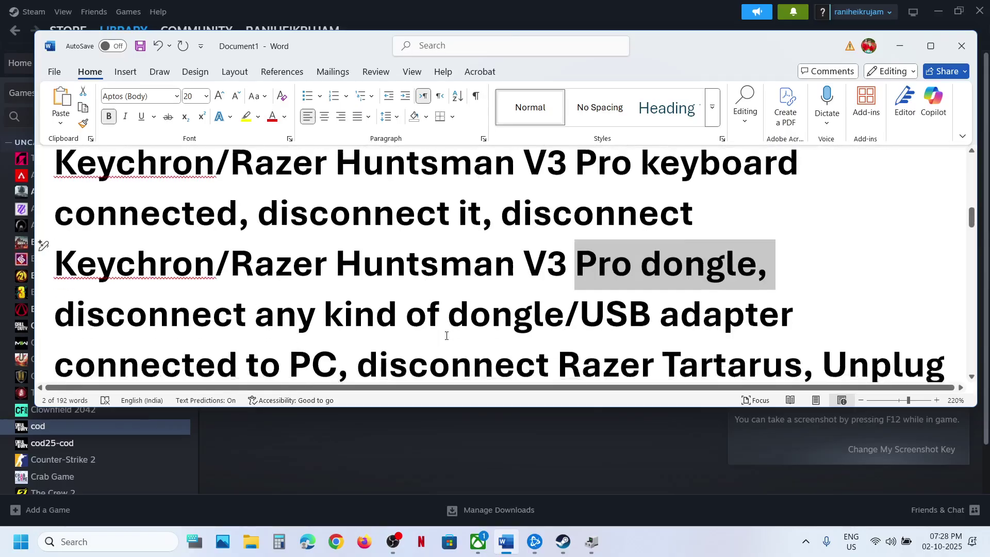
{"action": "scroll", "coordinate": [447, 335], "scroll_direction": "down", "scroll_amount": 1}
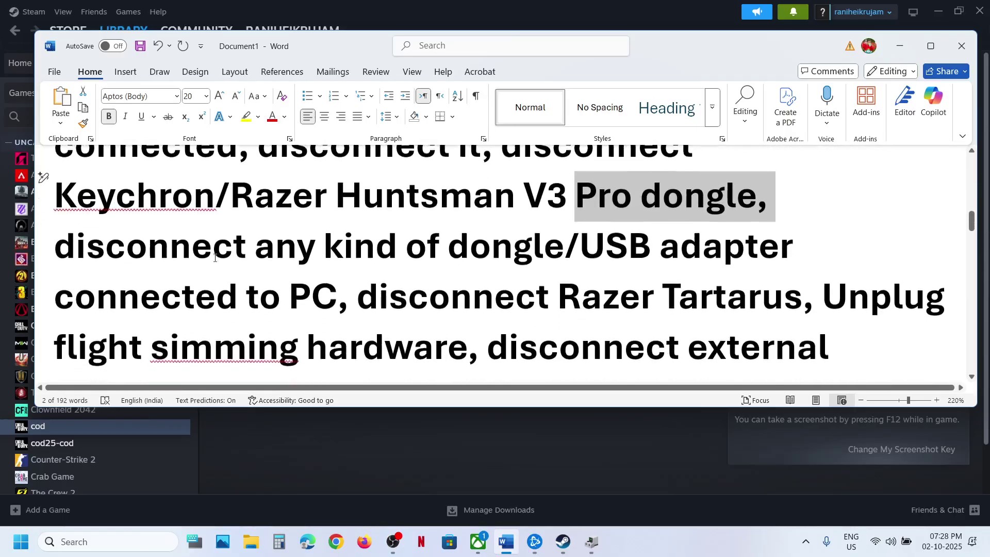
{"action": "left_click_drag", "start_coordinate": [69, 246], "coordinate": [800, 302]}
{"action": "scroll", "coordinate": [800, 302], "scroll_direction": "down", "scroll_amount": 1}
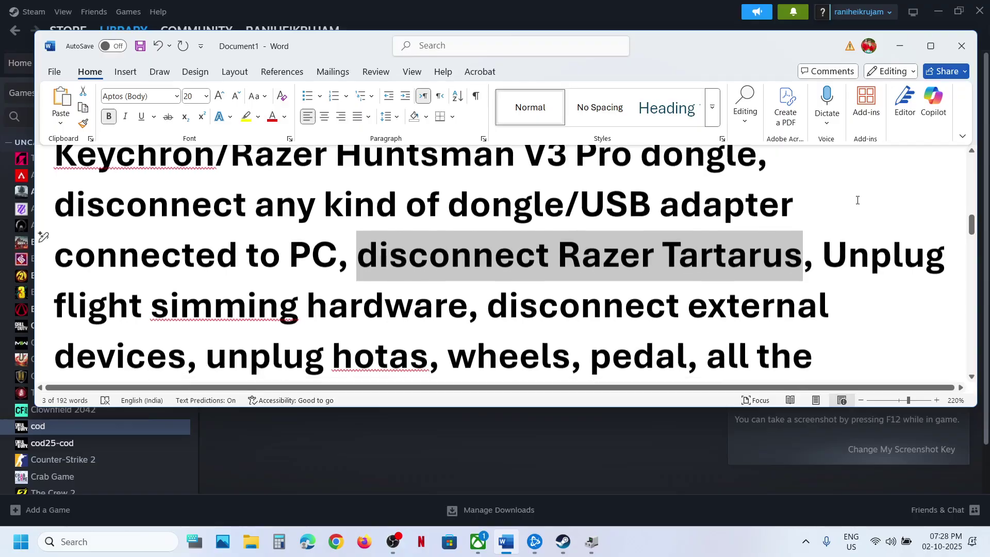
{"action": "left_click_drag", "start_coordinate": [822, 253], "coordinate": [879, 246]}
{"action": "left_click_drag", "start_coordinate": [314, 329], "coordinate": [446, 325]}
{"action": "scroll", "coordinate": [539, 253], "scroll_direction": "down", "scroll_amount": 1}
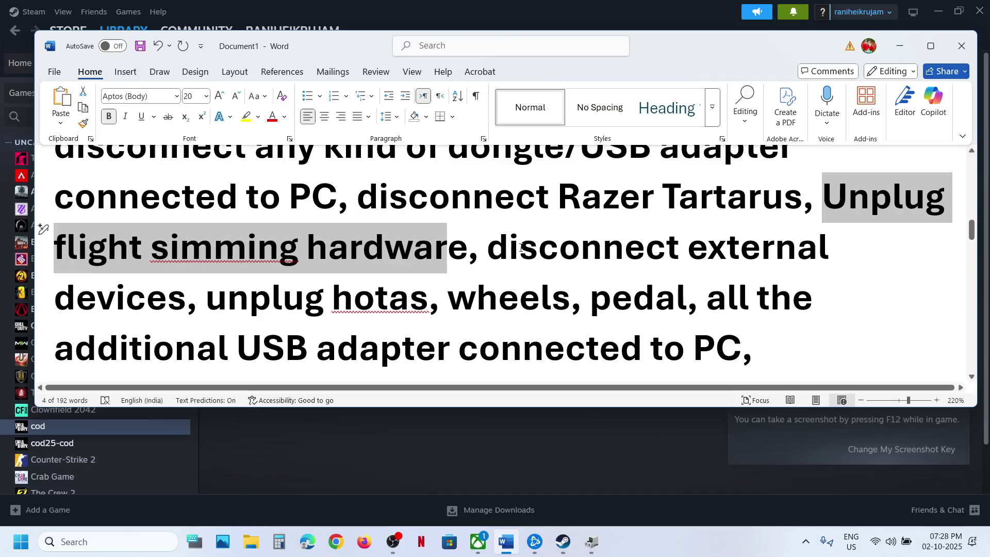
{"action": "left_click_drag", "start_coordinate": [520, 248], "coordinate": [633, 298]}
{"action": "scroll", "coordinate": [735, 251], "scroll_direction": "down", "scroll_amount": 1}
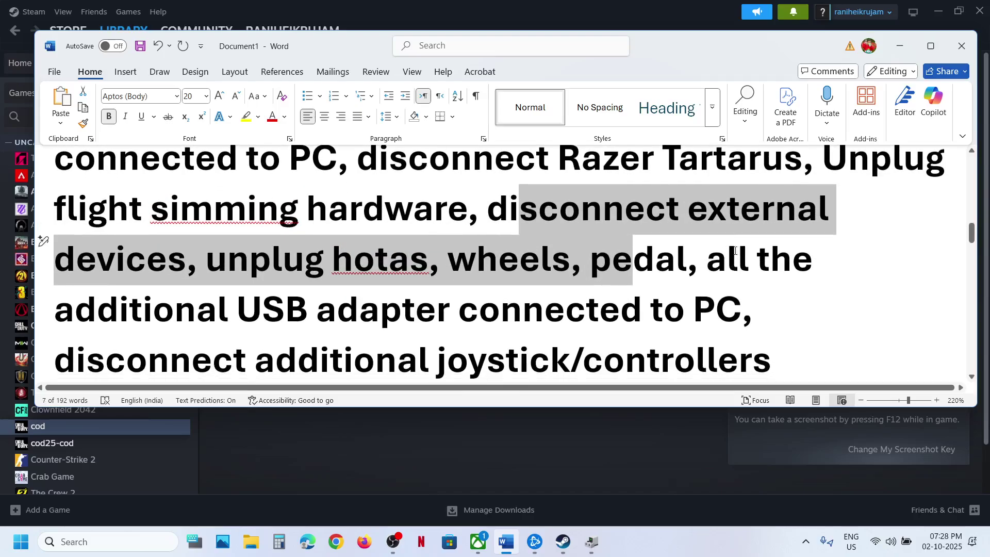
{"action": "left_click_drag", "start_coordinate": [719, 253], "coordinate": [715, 304]}
{"action": "scroll", "coordinate": [154, 331], "scroll_direction": "down", "scroll_amount": 1}
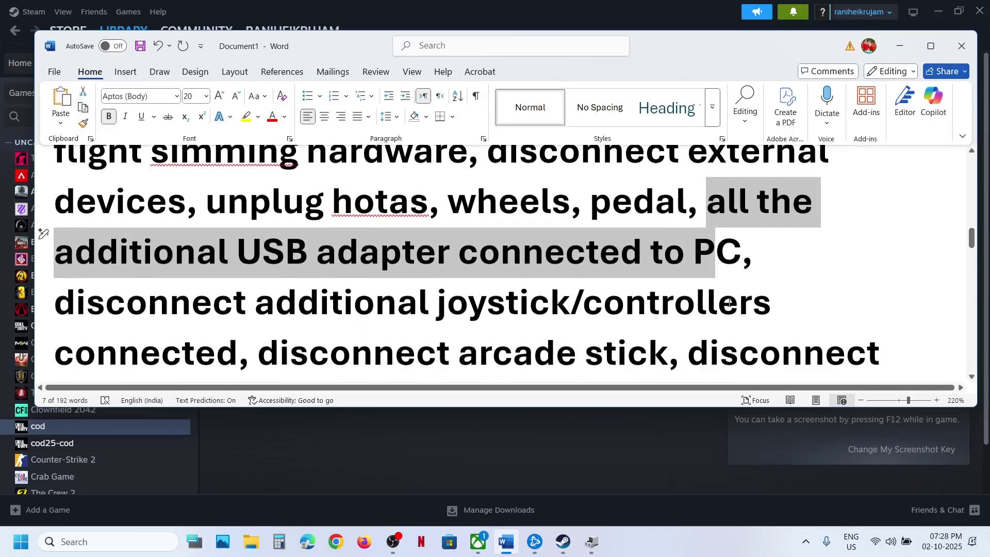
{"action": "left_click_drag", "start_coordinate": [109, 309], "coordinate": [243, 346]}
{"action": "scroll", "coordinate": [257, 320], "scroll_direction": "down", "scroll_amount": 2}
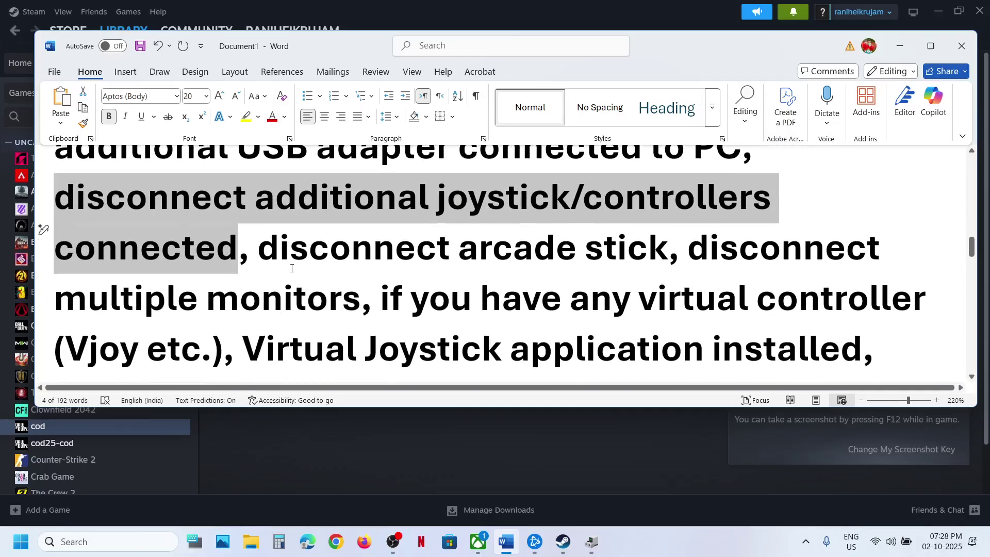
{"action": "left_click_drag", "start_coordinate": [287, 247], "coordinate": [600, 248]}
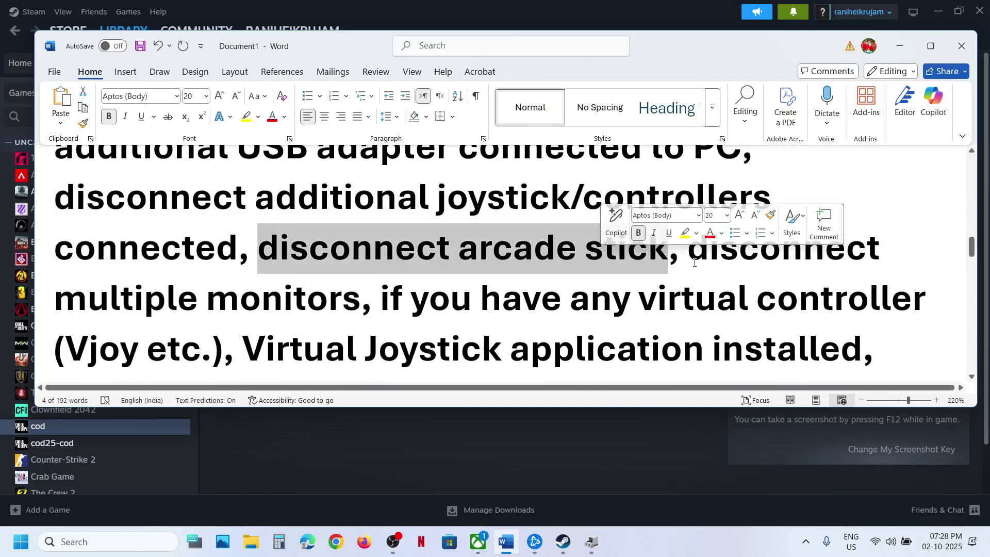
{"action": "left_click_drag", "start_coordinate": [690, 252], "coordinate": [450, 299]}
{"action": "left_click", "coordinate": [450, 299]}
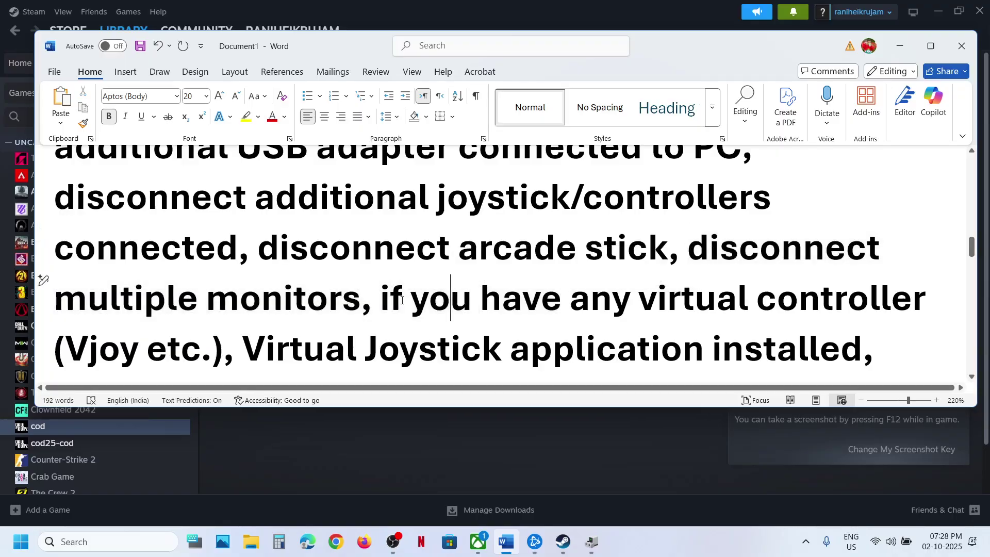
Highlight 'Vjoy etc.', 'Virtual Joystick application' and 'uninstall them'.
{"action": "left_click_drag", "start_coordinate": [385, 299], "coordinate": [753, 300]}
{"action": "scroll", "coordinate": [419, 318], "scroll_direction": "down", "scroll_amount": 1}
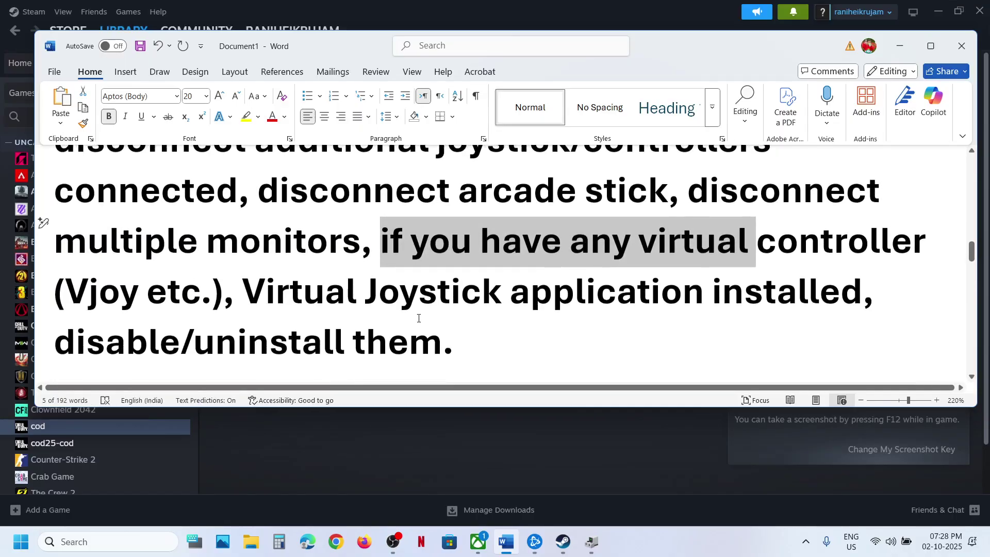
{"action": "left_click_drag", "start_coordinate": [80, 297], "coordinate": [184, 289]}
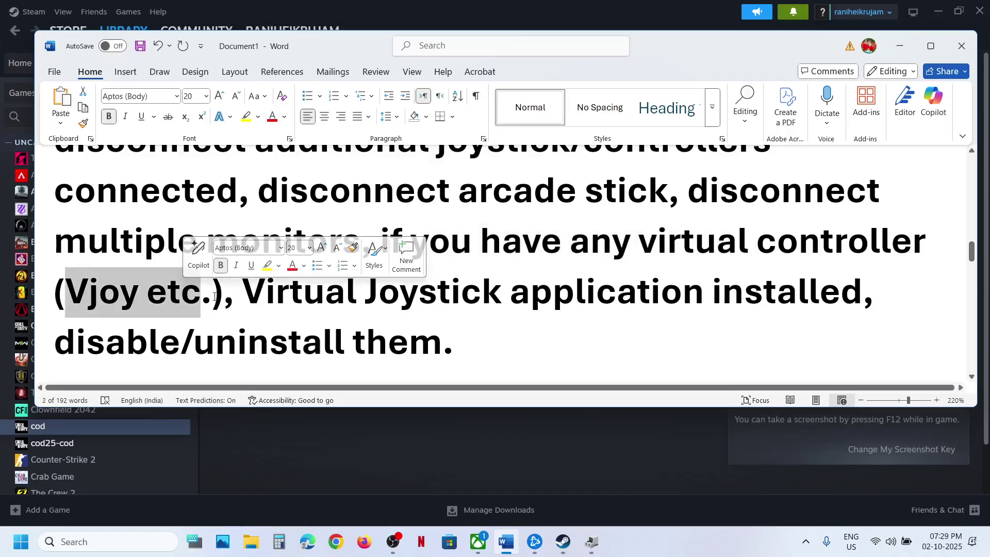
{"action": "left_click_drag", "start_coordinate": [248, 297], "coordinate": [432, 298]}
{"action": "left_click_drag", "start_coordinate": [519, 300], "coordinate": [598, 300]}
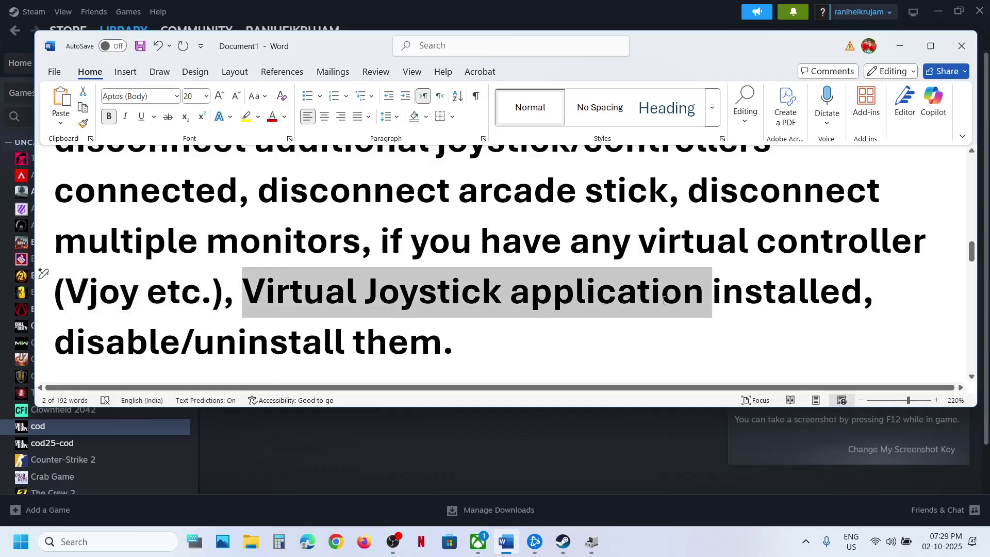
{"action": "left_click_drag", "start_coordinate": [208, 345], "coordinate": [439, 346]}
Maximize Word and highlight 'Select the controller' and 'USB Game Controllers' in Step 4.
{"action": "left_click", "coordinate": [930, 54]}
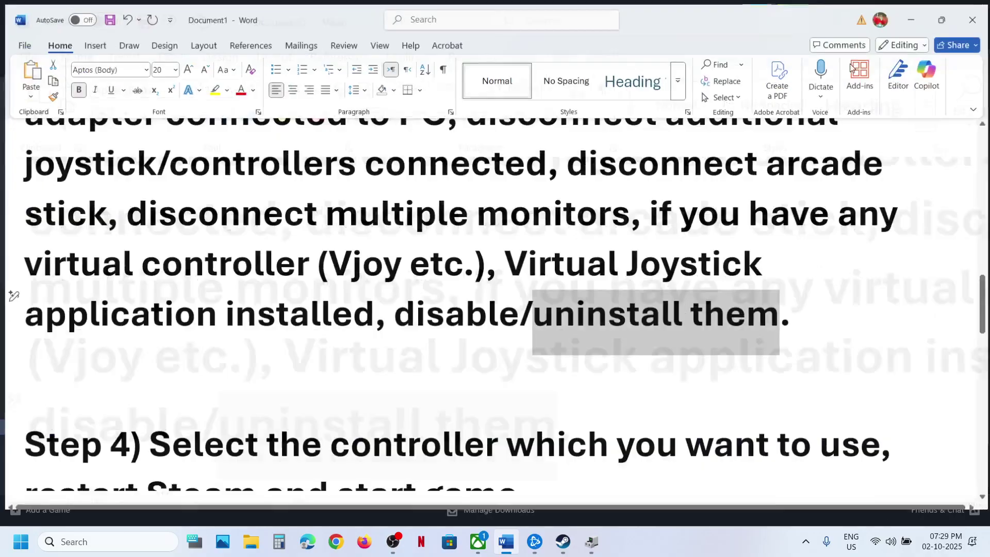
{"action": "scroll", "coordinate": [349, 258], "scroll_direction": "down", "scroll_amount": 3}
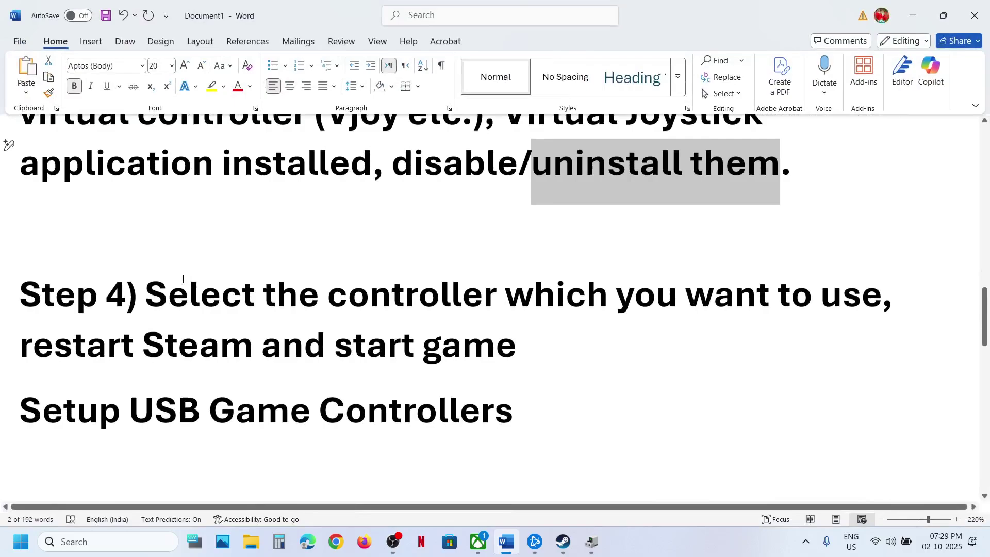
{"action": "left_click_drag", "start_coordinate": [193, 298], "coordinate": [555, 298]}
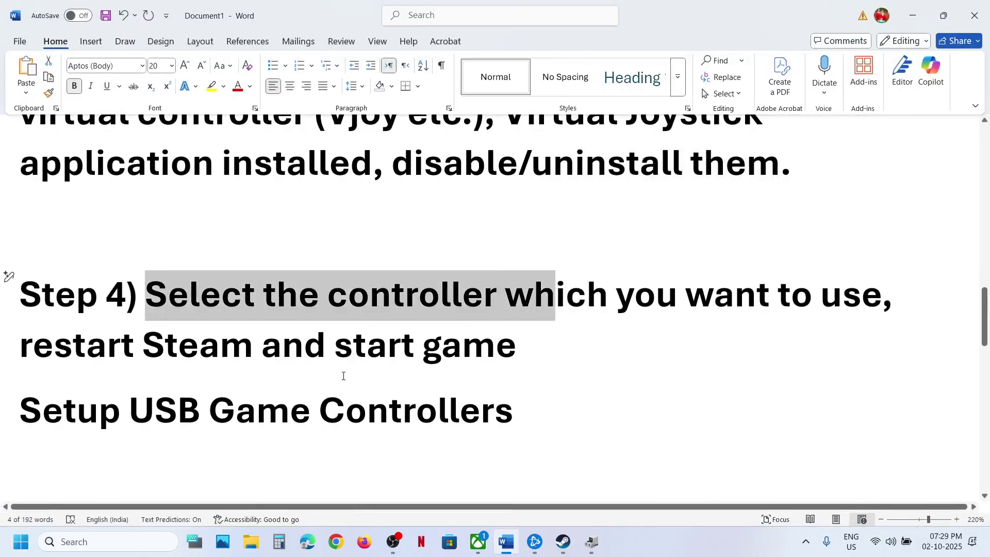
{"action": "left_click_drag", "start_coordinate": [525, 402], "coordinate": [181, 406]}
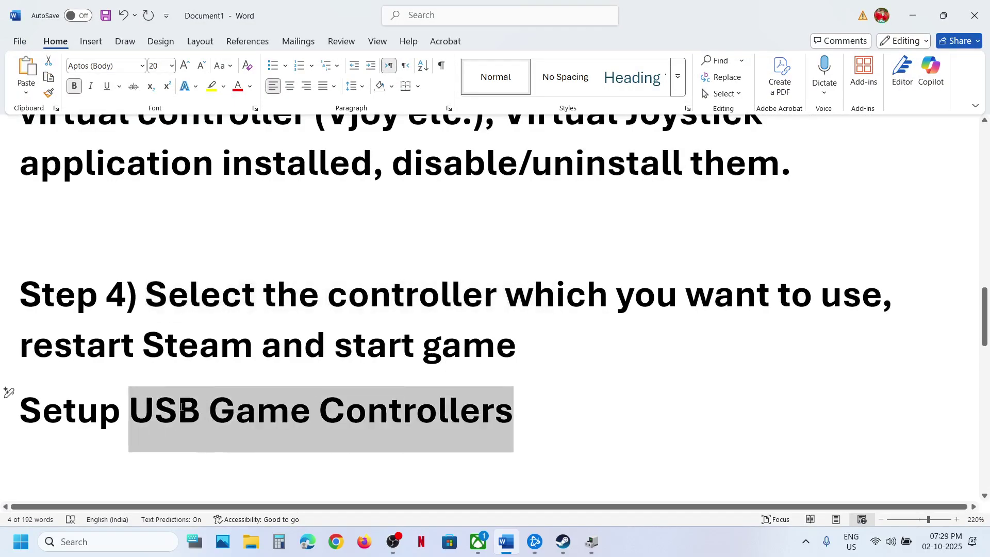
Open Set up USB game controllers via search and make Controller (Xbox One For Windows) the preferred device.
{"action": "left_click", "coordinate": [106, 541]}
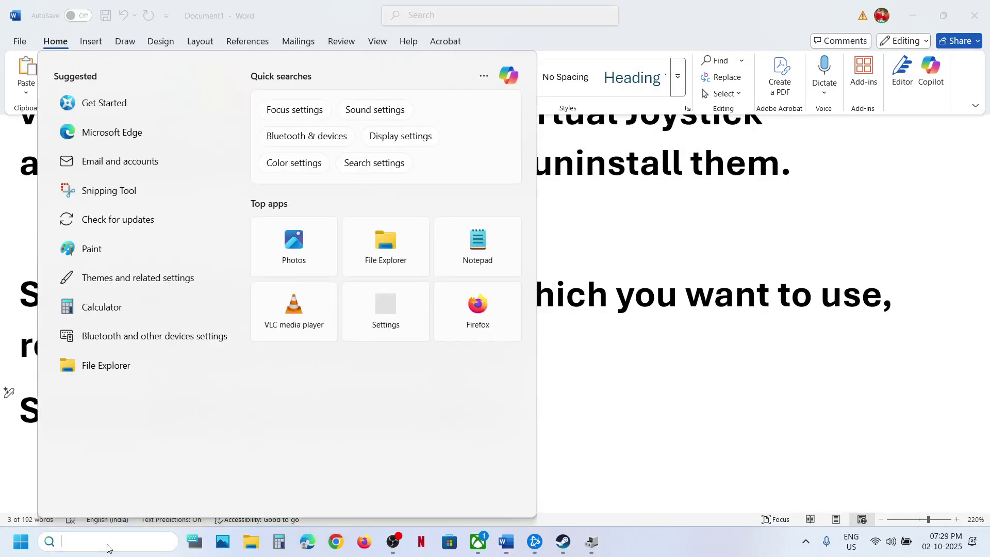
{"action": "type", "text": "USB Game Controllers"}
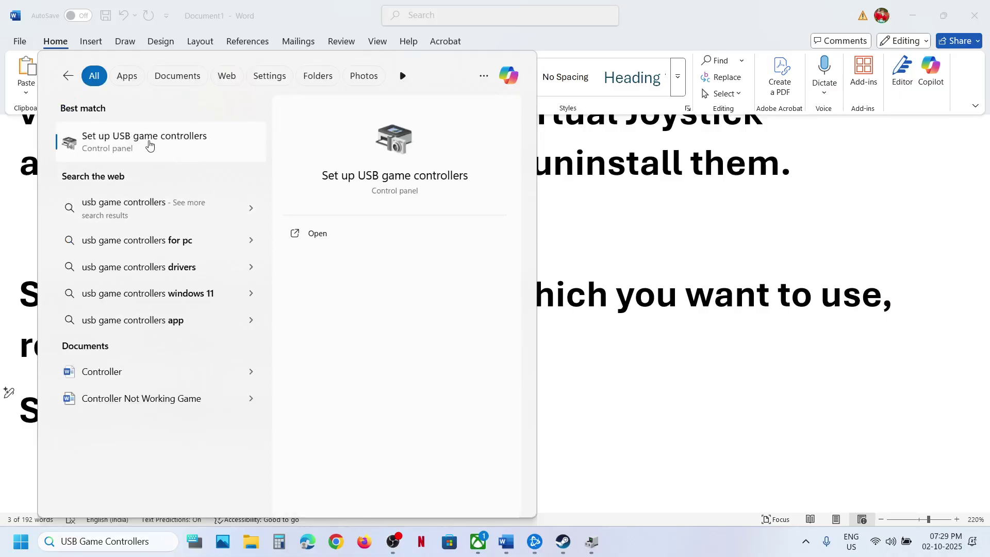
{"action": "left_click", "coordinate": [150, 146]}
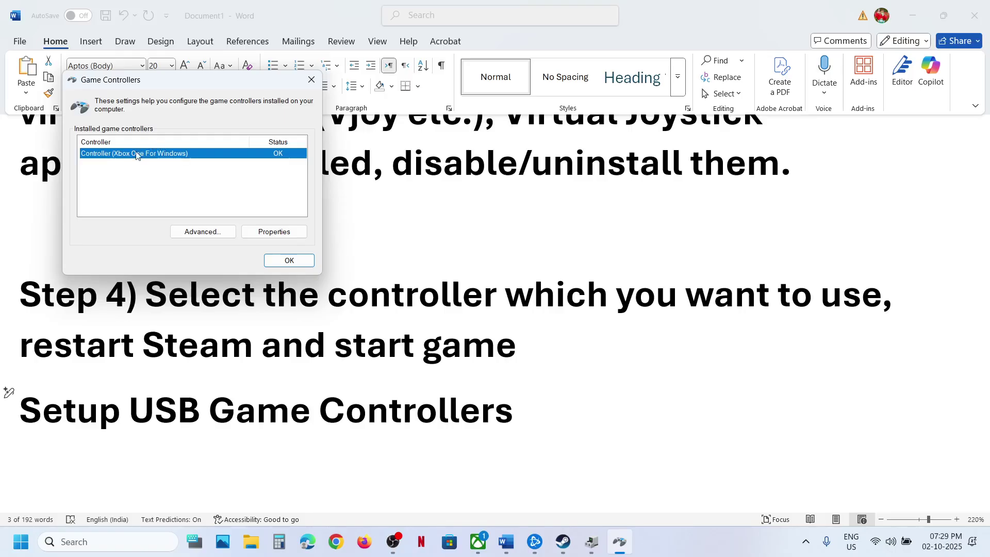
{"action": "left_click", "coordinate": [199, 235]}
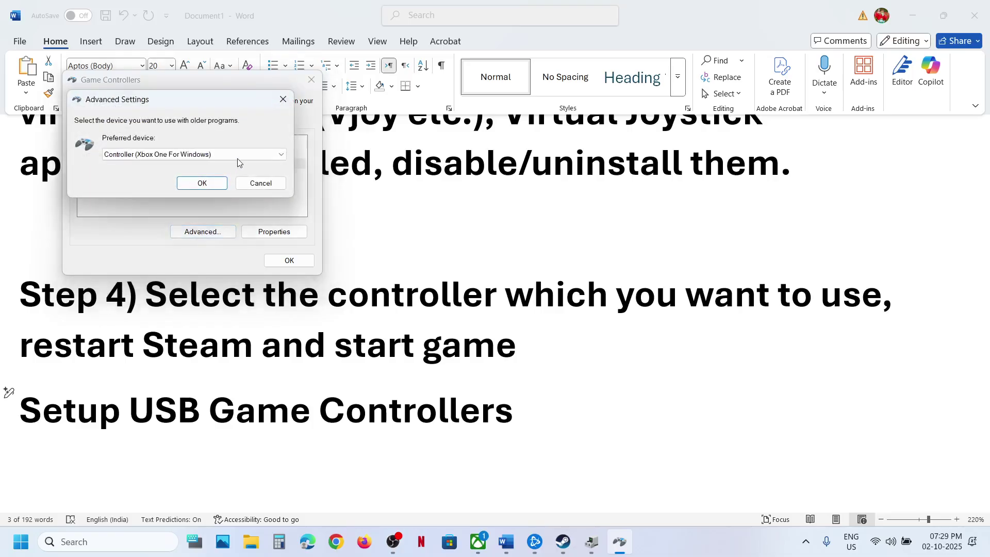
{"action": "left_click", "coordinate": [237, 156]}
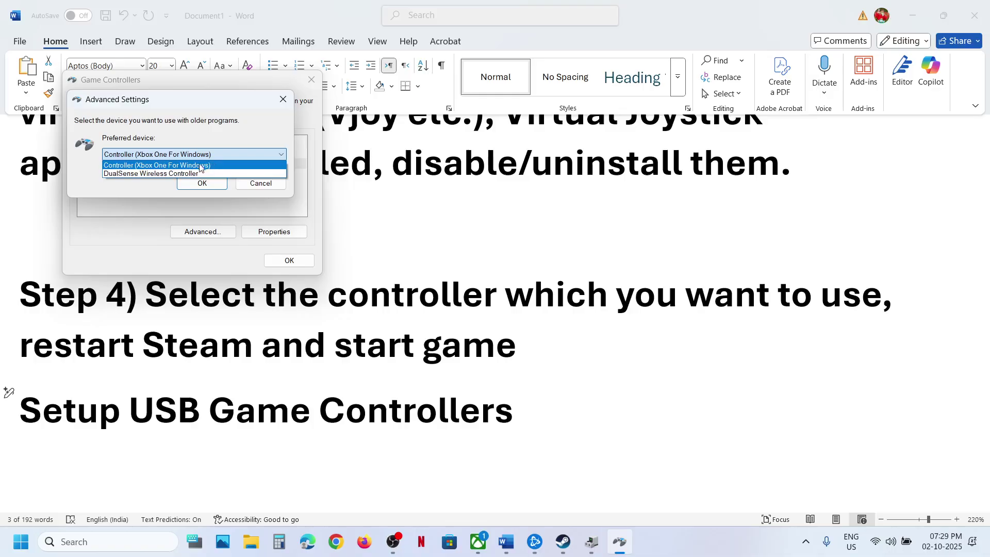
{"action": "left_click", "coordinate": [160, 174]}
{"action": "left_click", "coordinate": [155, 154]}
{"action": "left_click", "coordinate": [150, 166]}
{"action": "left_click", "coordinate": [202, 183]}
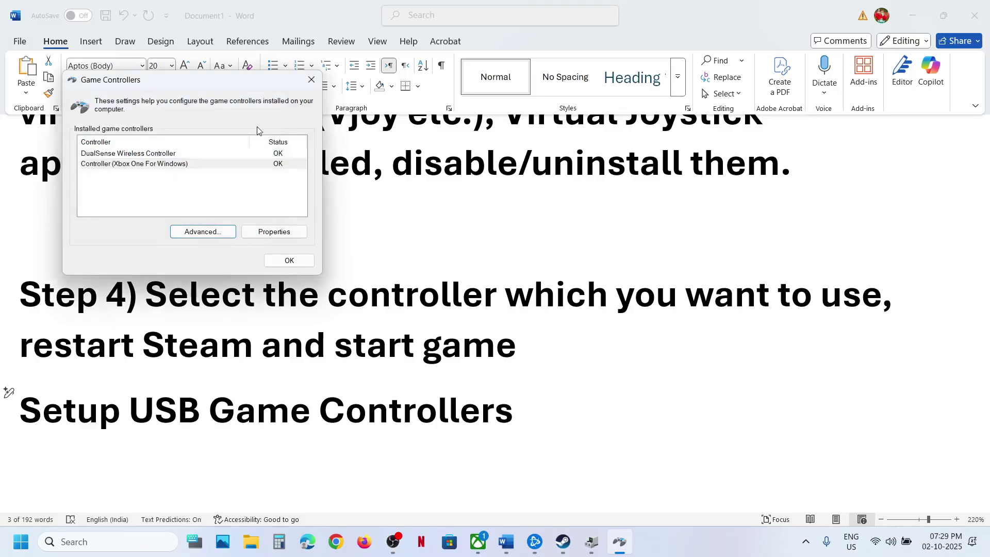
{"action": "left_click", "coordinate": [311, 80]}
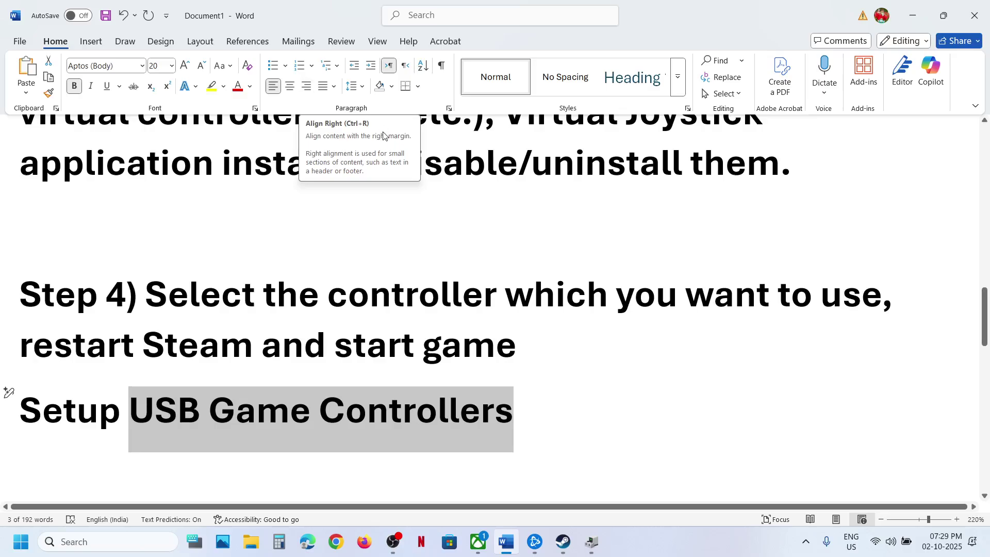
Scroll the Word notes to Step 5 and highlight 'enable it in sound control panel'.
{"action": "scroll", "coordinate": [369, 258], "scroll_direction": "down", "scroll_amount": 4}
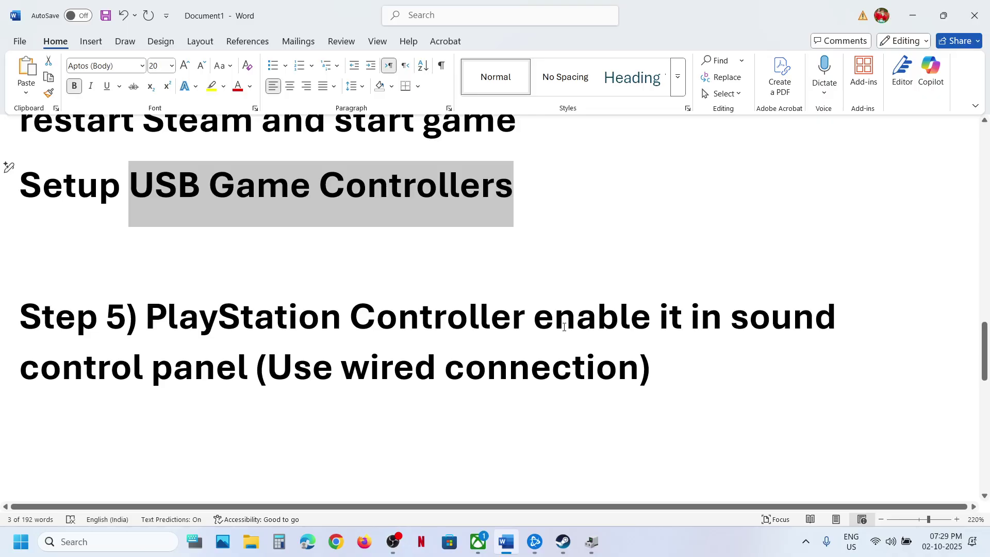
{"action": "left_click_drag", "start_coordinate": [563, 327], "coordinate": [256, 381]}
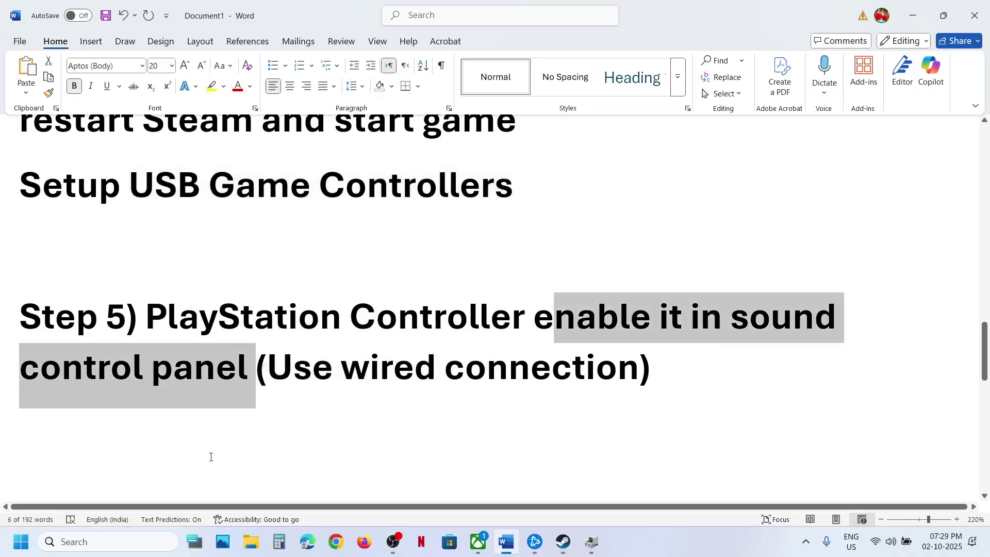
Open Control Panel via Windows search and go to Hardware and Sound > Sound.
{"action": "left_click", "coordinate": [126, 543]}
{"action": "type", "text": "contr"}
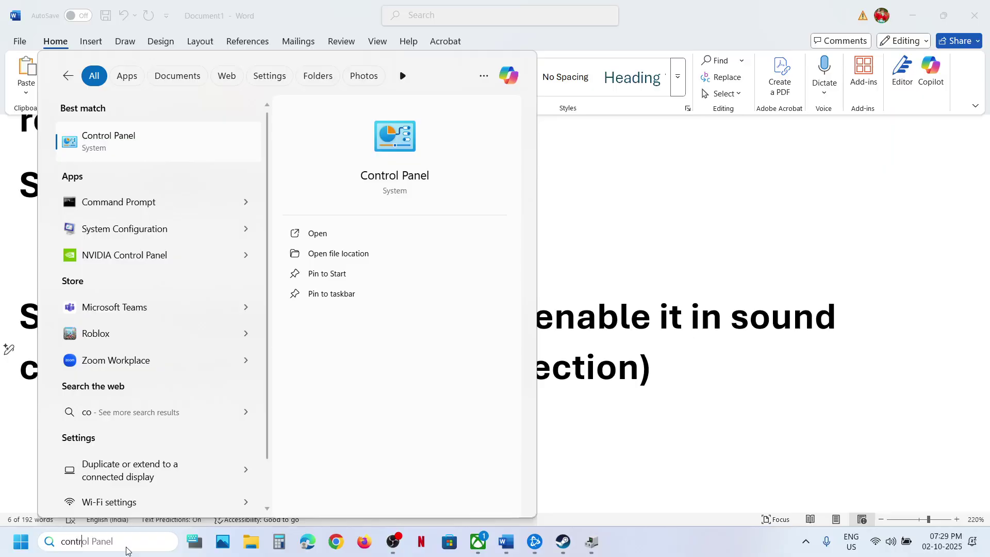
{"action": "type", "text": "ol panel"}
{"action": "key", "text": "Return"}
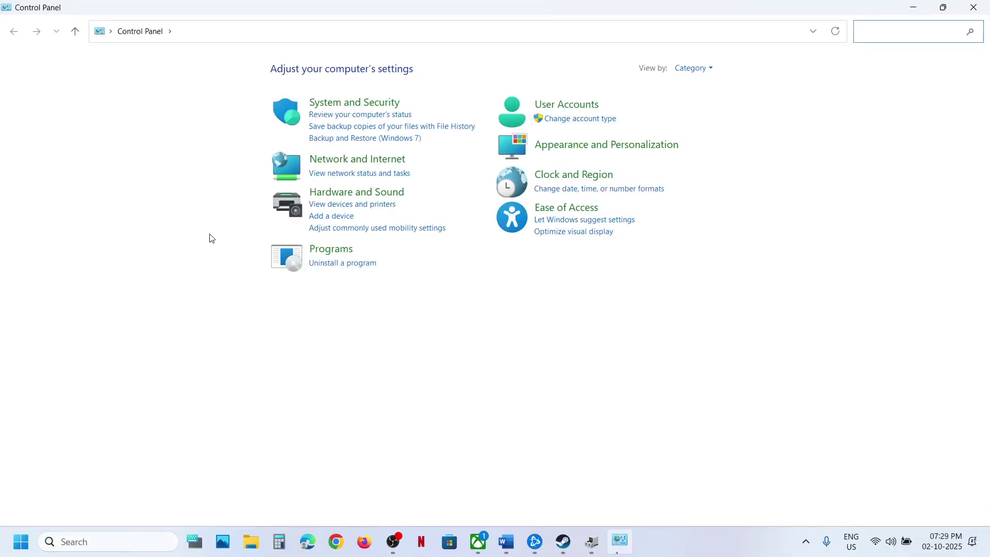
{"action": "left_click", "coordinate": [360, 192]}
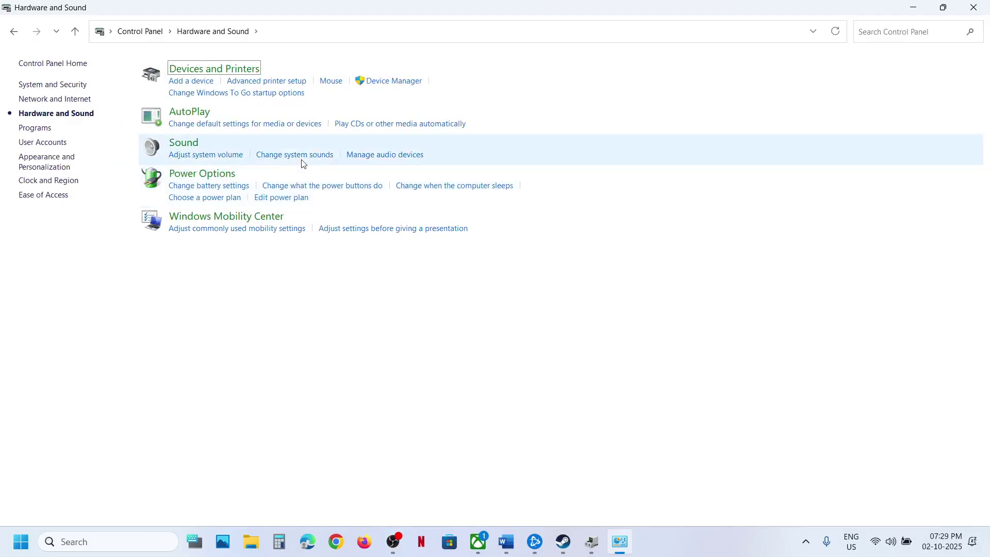
{"action": "left_click", "coordinate": [192, 145]}
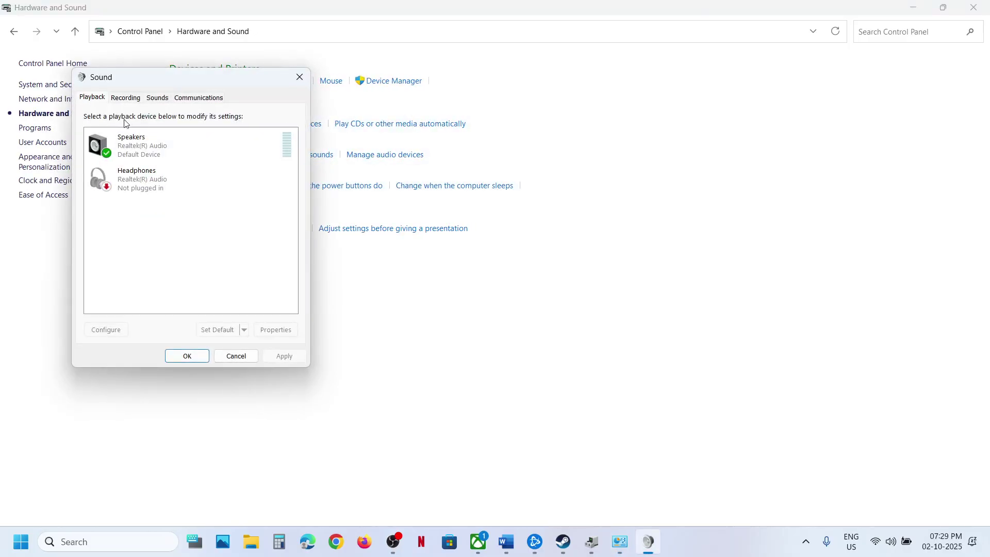
Highlight 'Use wired connection' in Step 5 of the Word notes, then minimize Word.
{"action": "left_click", "coordinate": [507, 542]}
{"action": "left_click_drag", "start_coordinate": [269, 367], "coordinate": [640, 368]}
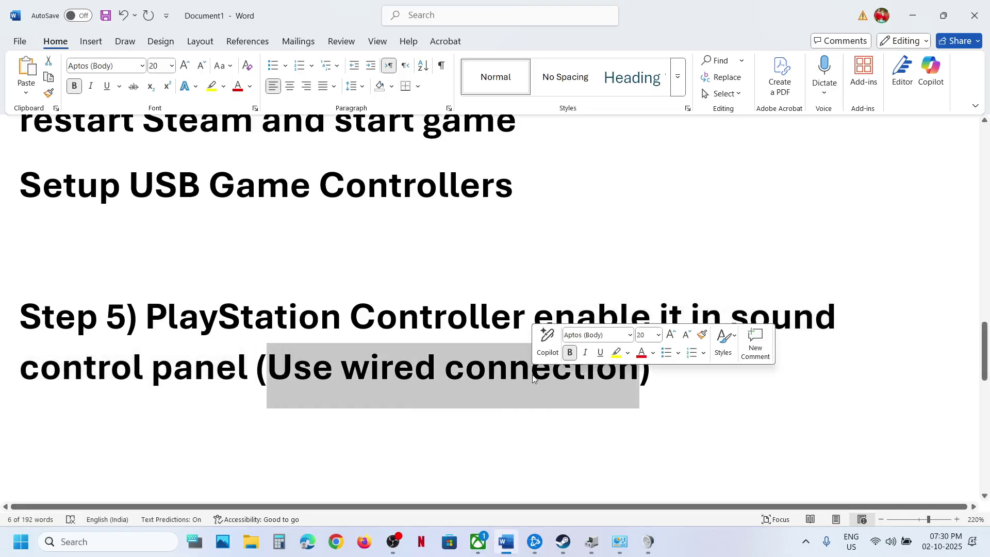
{"action": "left_click", "coordinate": [913, 15]}
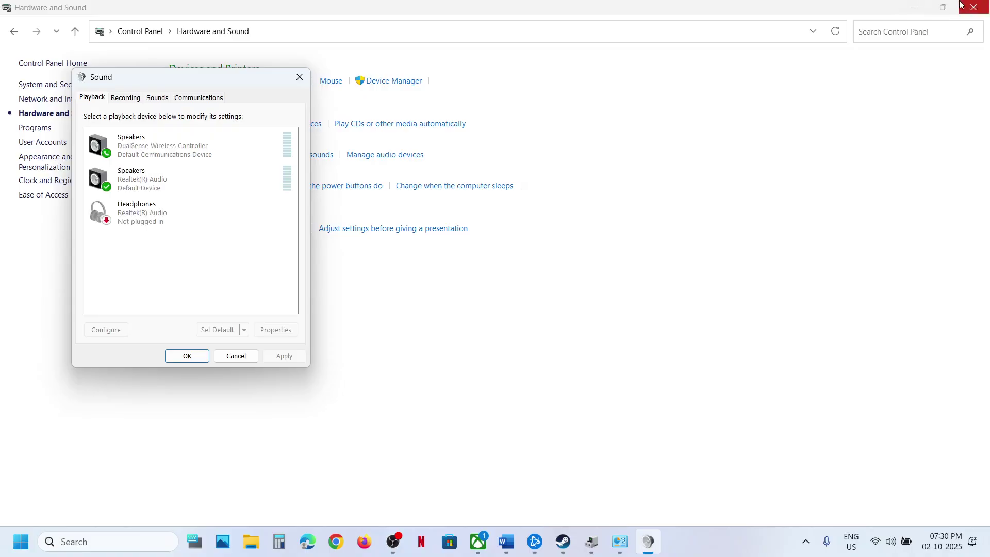
Configure the DualSense speakers as Quadraphonic with both full-range speaker groups, and confirm with OK.
{"action": "left_click", "coordinate": [137, 149]}
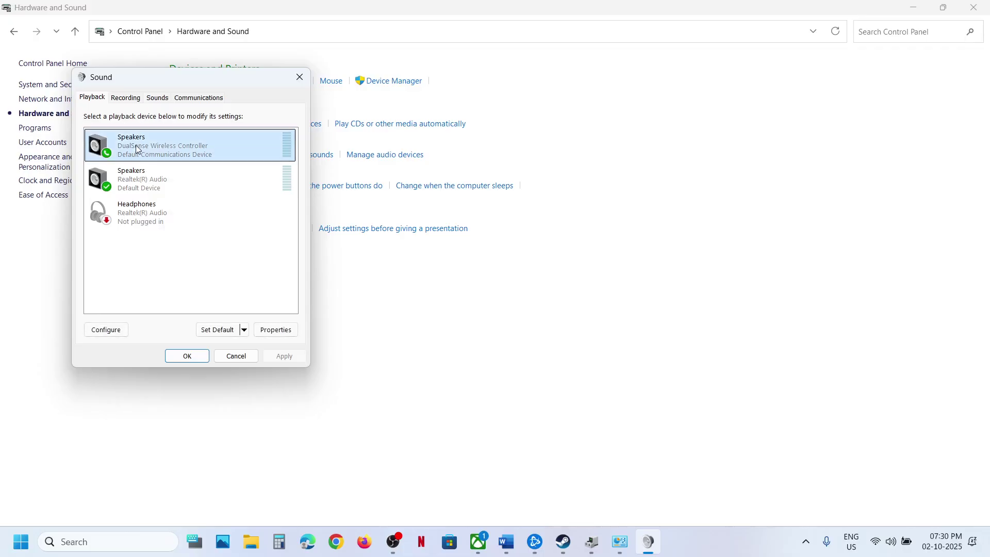
{"action": "right_click", "coordinate": [136, 147]}
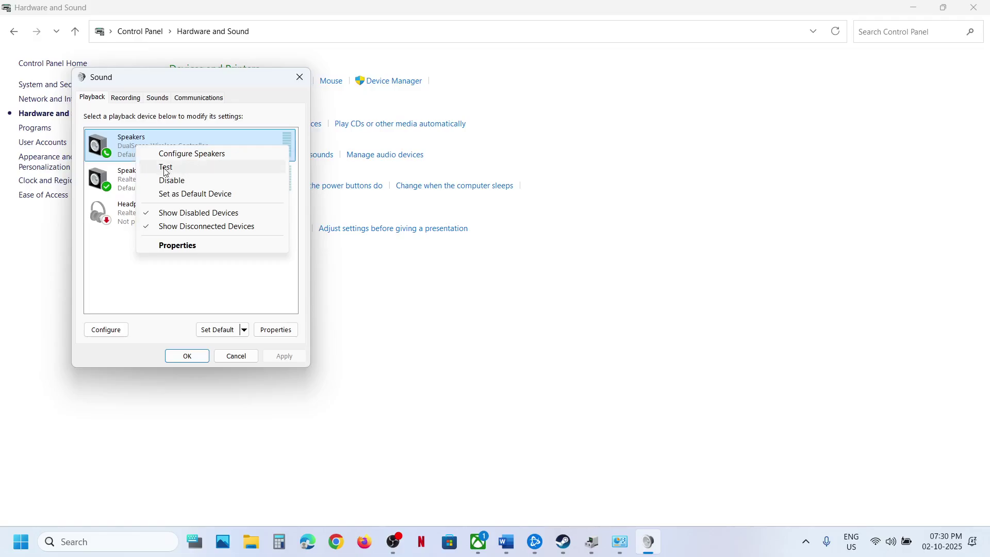
{"action": "right_click", "coordinate": [125, 148]}
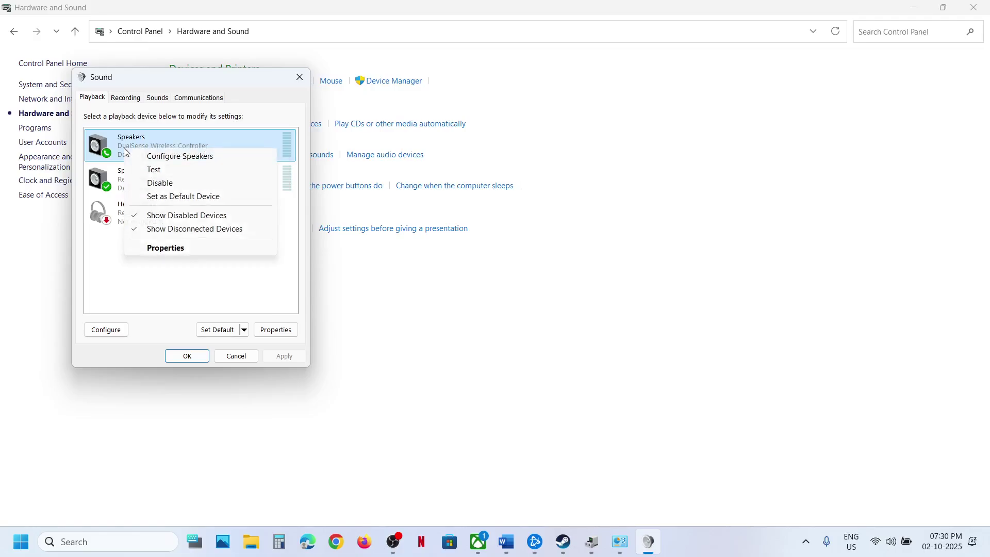
{"action": "left_click", "coordinate": [165, 157]}
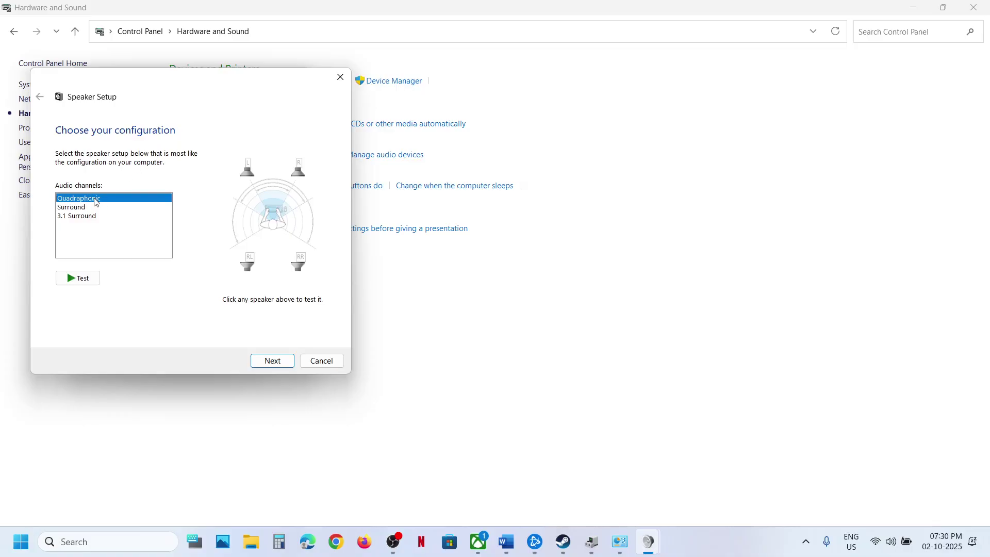
{"action": "left_click", "coordinate": [267, 361]}
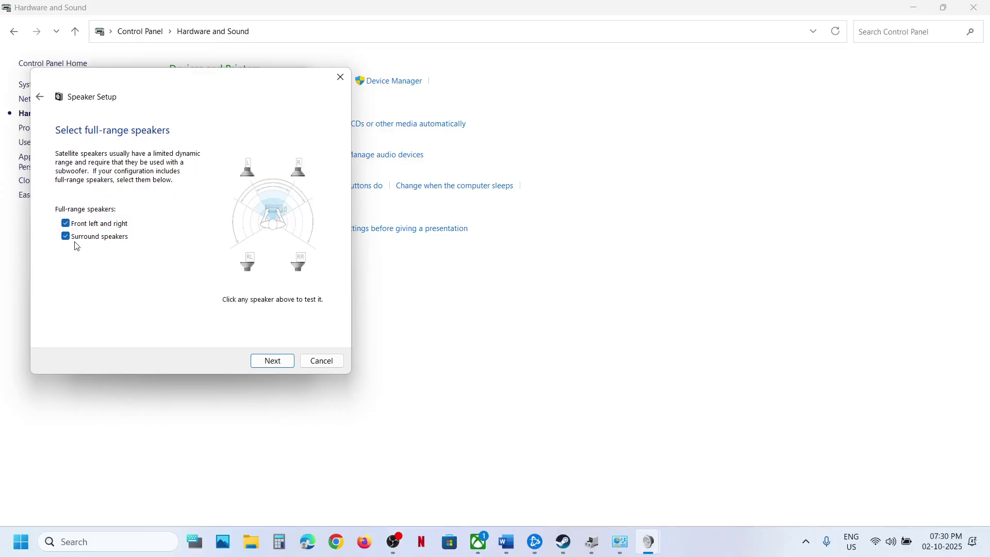
{"action": "left_click", "coordinate": [267, 361]}
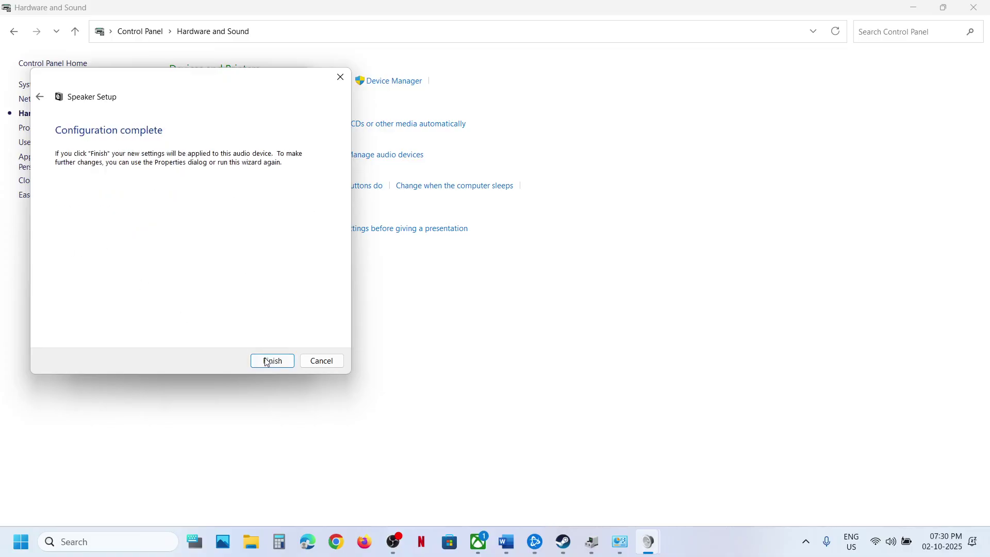
{"action": "left_click", "coordinate": [271, 361]}
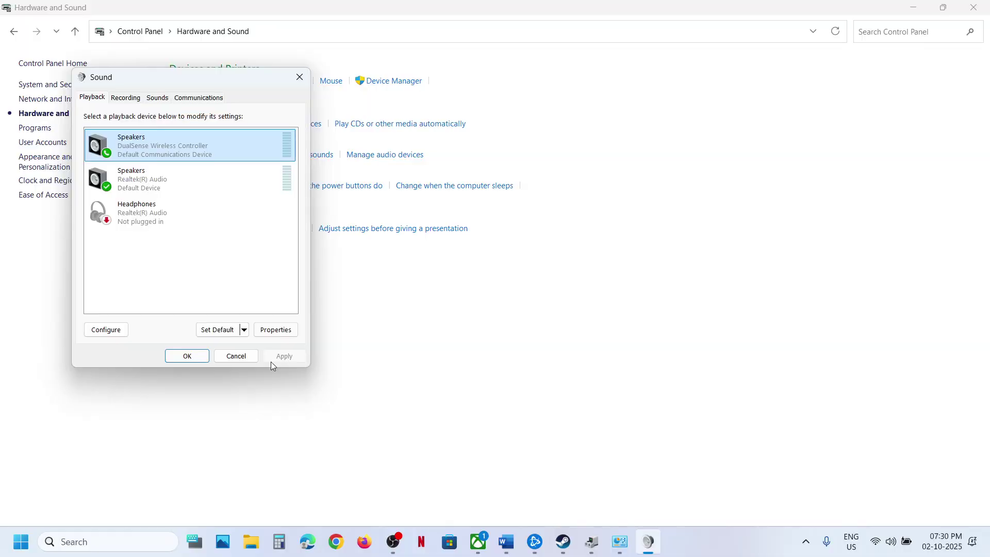
{"action": "left_click", "coordinate": [186, 357]}
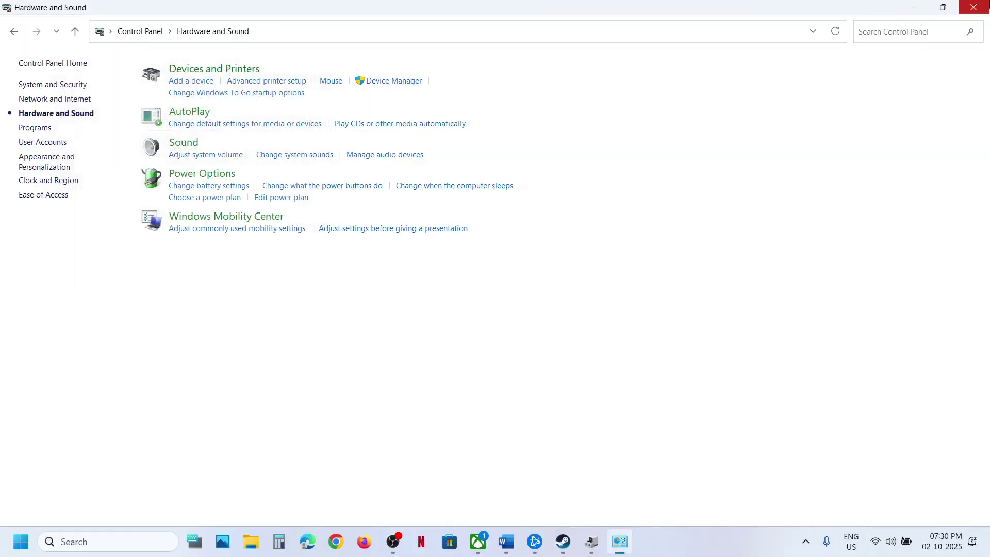
Close Control Panel and scroll the Word notes down to Step 6.
{"action": "left_click", "coordinate": [973, 8]}
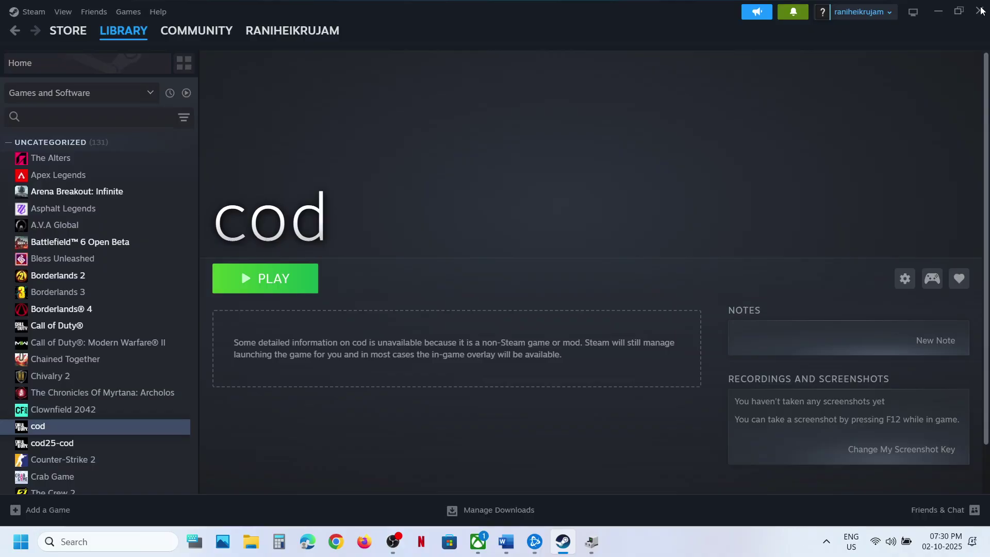
{"action": "left_click", "coordinate": [505, 541]}
{"action": "scroll", "coordinate": [316, 288], "scroll_direction": "down", "scroll_amount": 3}
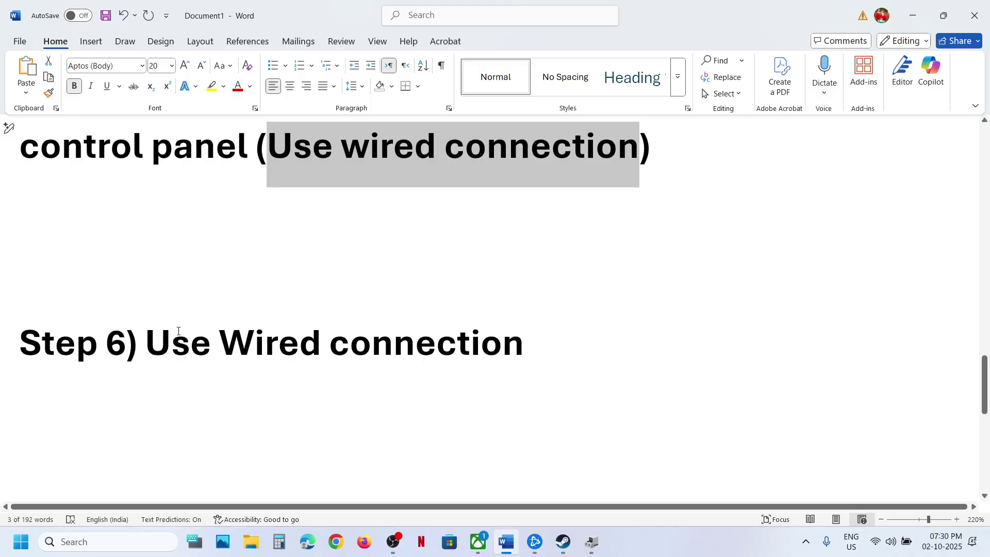
Highlight 'Use Wired connection' in Step 6 and the PlayStation controller and DS4 Windows text in Step 7.
{"action": "left_click_drag", "start_coordinate": [160, 335], "coordinate": [525, 344]}
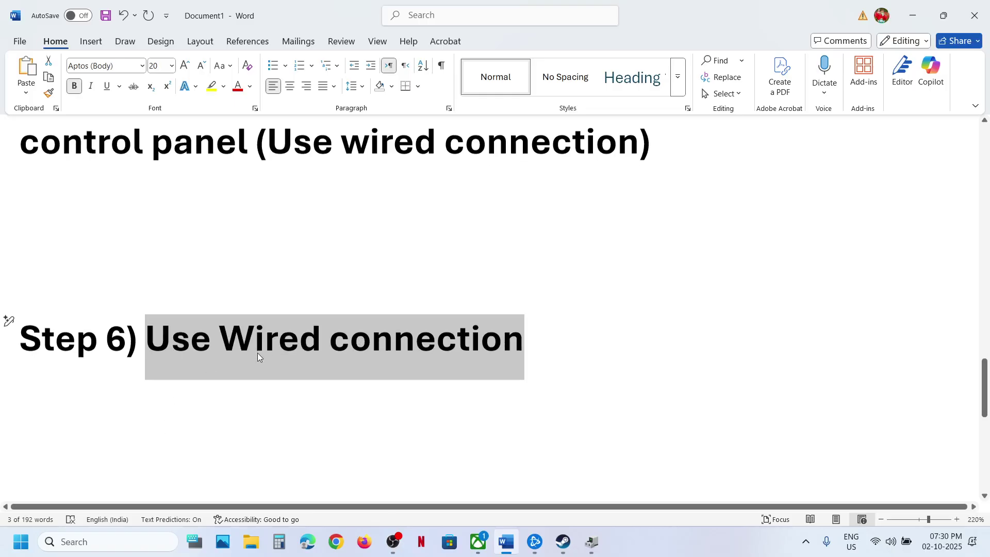
{"action": "scroll", "coordinate": [258, 353], "scroll_direction": "down", "scroll_amount": 3}
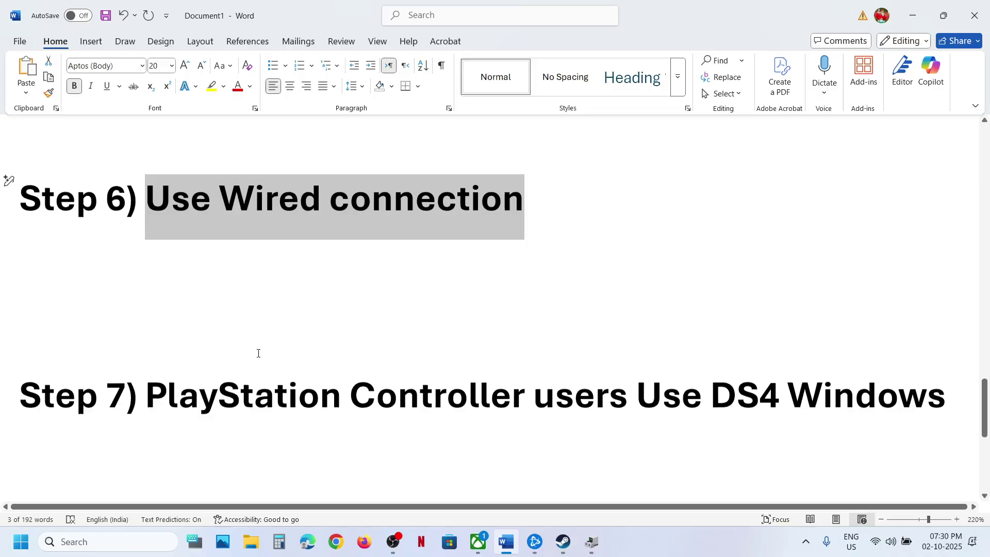
{"action": "scroll", "coordinate": [258, 350], "scroll_direction": "down", "scroll_amount": 1}
{"action": "left_click_drag", "start_coordinate": [147, 363], "coordinate": [922, 353]}
{"action": "left_click", "coordinate": [735, 393]}
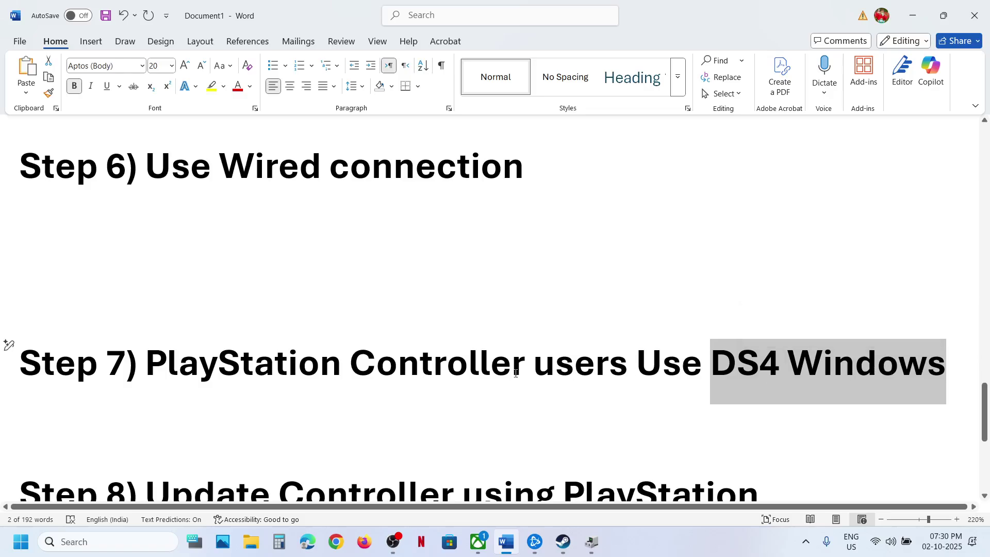
Highlight the Step 8 accessories-app instruction and switch to Microsoft Store.
{"action": "scroll", "coordinate": [408, 366], "scroll_direction": "down", "scroll_amount": 4}
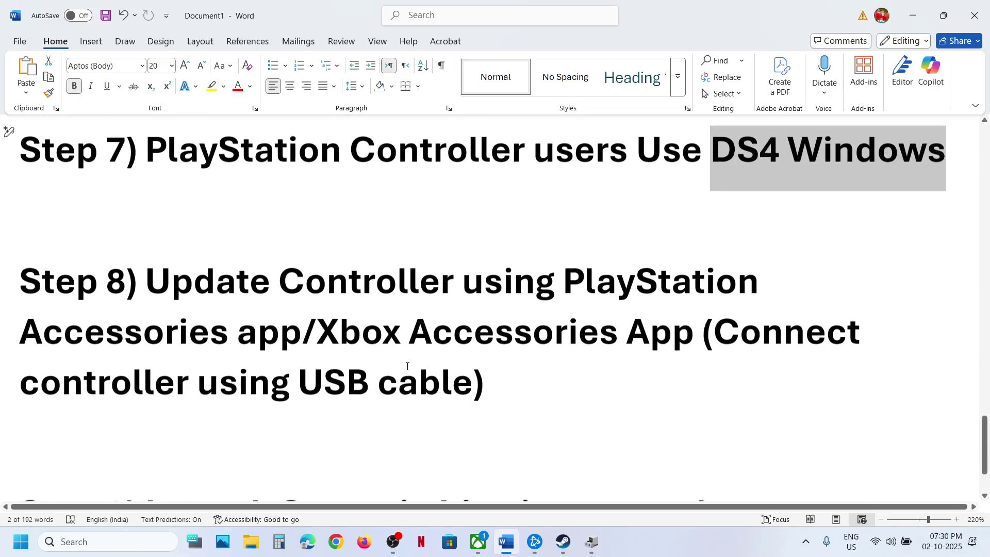
{"action": "left_click_drag", "start_coordinate": [183, 282], "coordinate": [701, 332]}
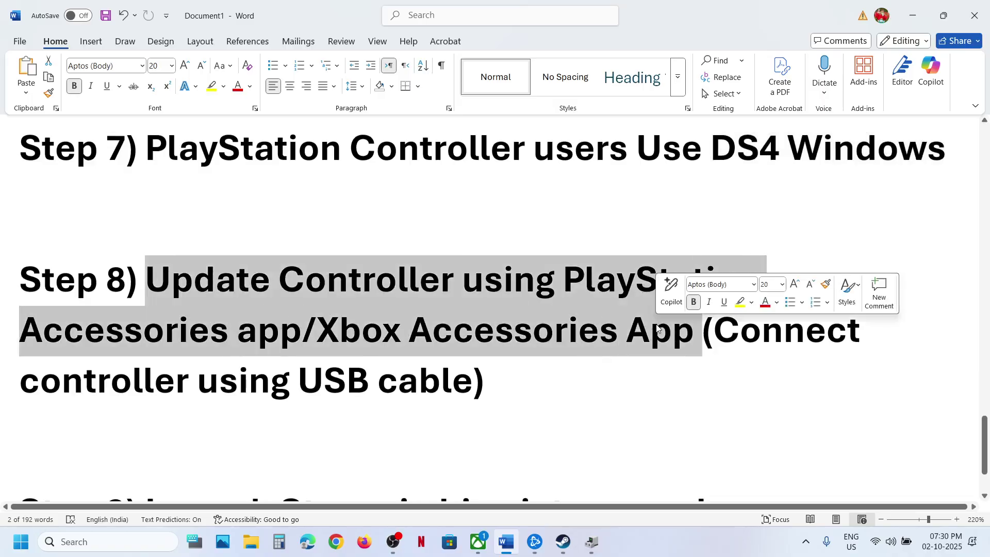
{"action": "left_click", "coordinate": [449, 539]}
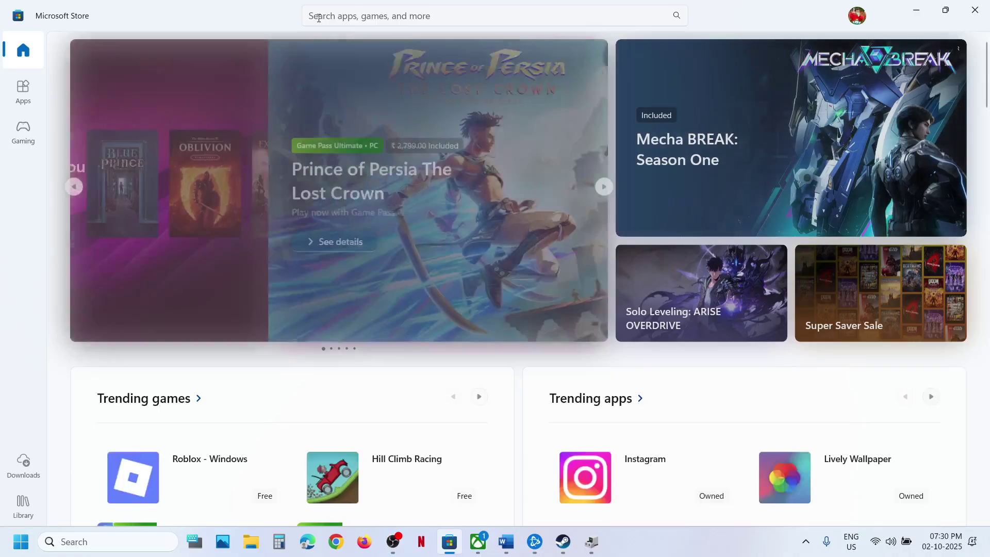
Search the Store for 'xbox acc', launch Xbox Accessories from its page, then return to Word.
{"action": "left_click", "coordinate": [335, 16]}
{"action": "type", "text": "xbox"}
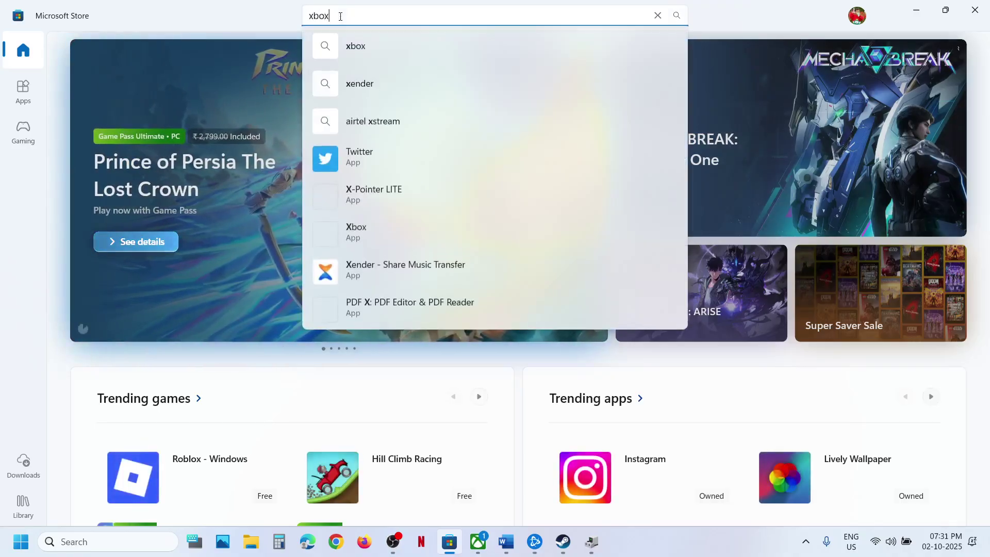
{"action": "type", "text": " acc"}
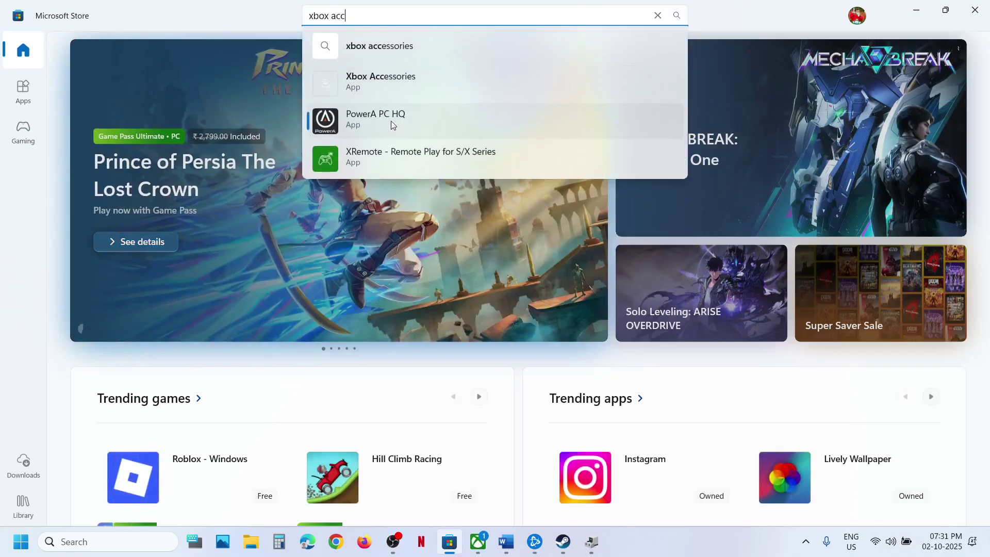
{"action": "left_click", "coordinate": [380, 81]}
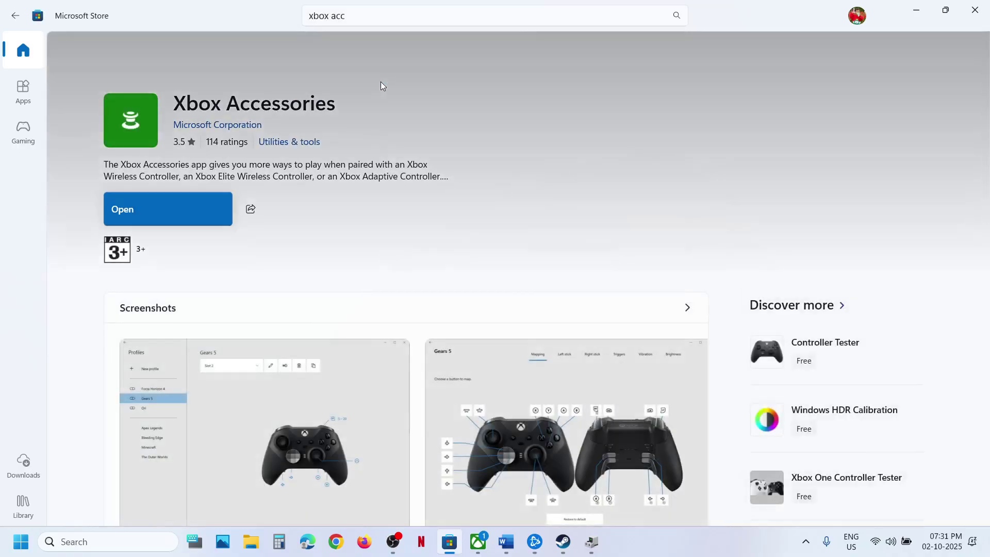
{"action": "left_click", "coordinate": [156, 209]}
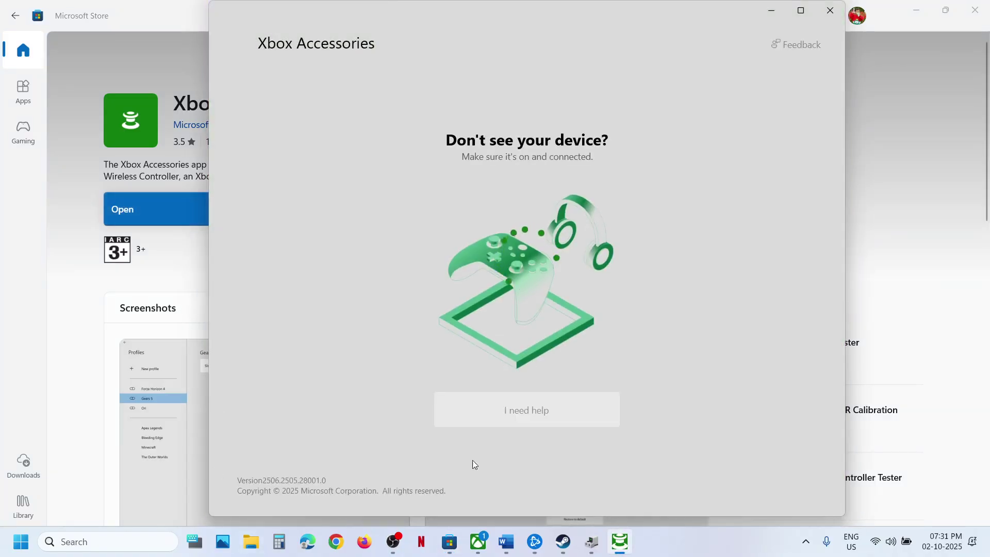
{"action": "left_click", "coordinate": [505, 541]}
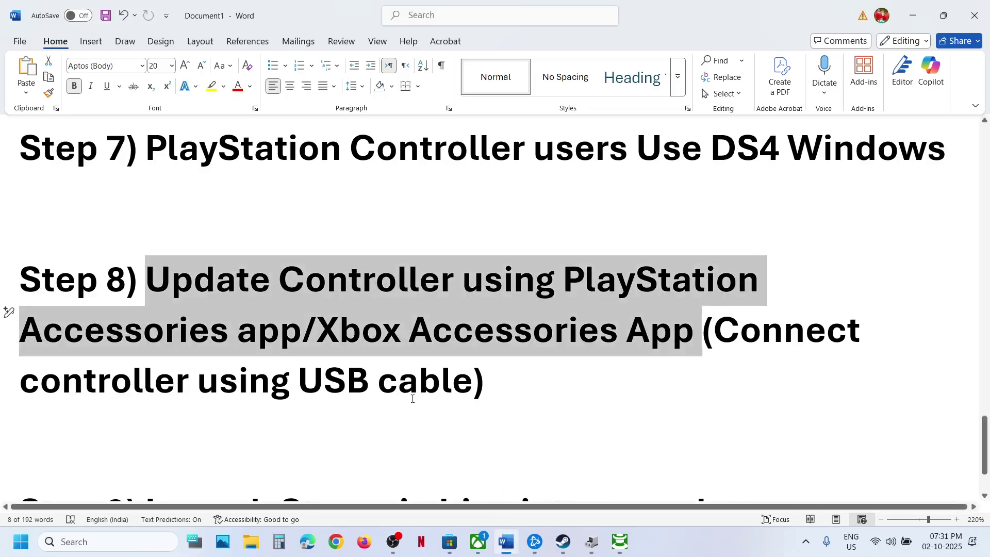
Select the 'Connect controller using USB cable' note in Step 8, then minimize Word.
{"action": "left_click", "coordinate": [570, 364]}
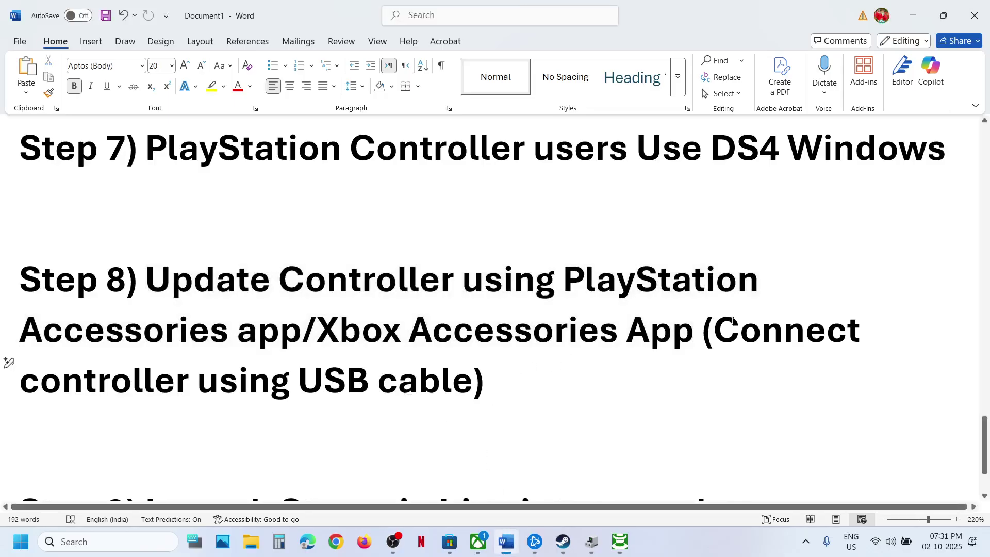
{"action": "left_click_drag", "start_coordinate": [720, 325], "coordinate": [742, 369]}
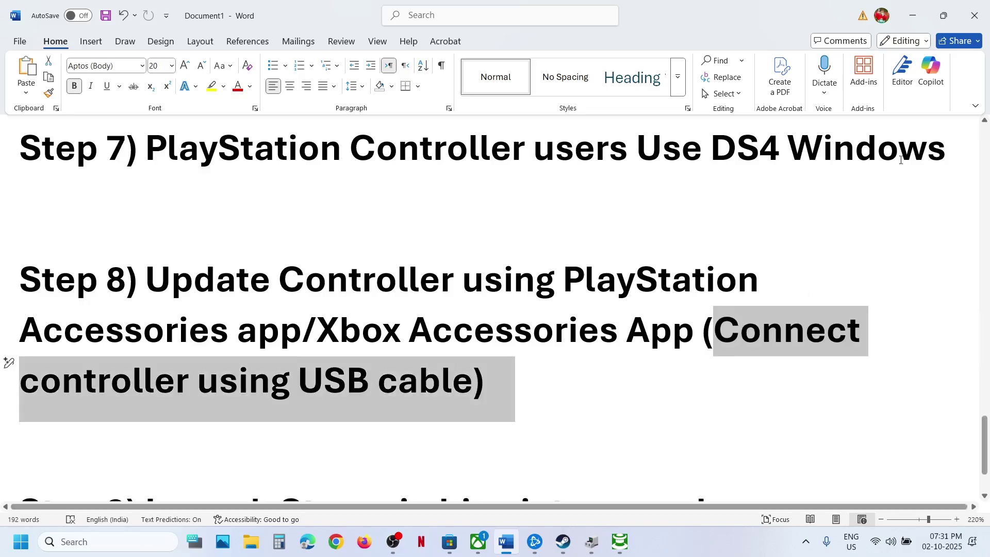
{"action": "left_click", "coordinate": [925, 14]}
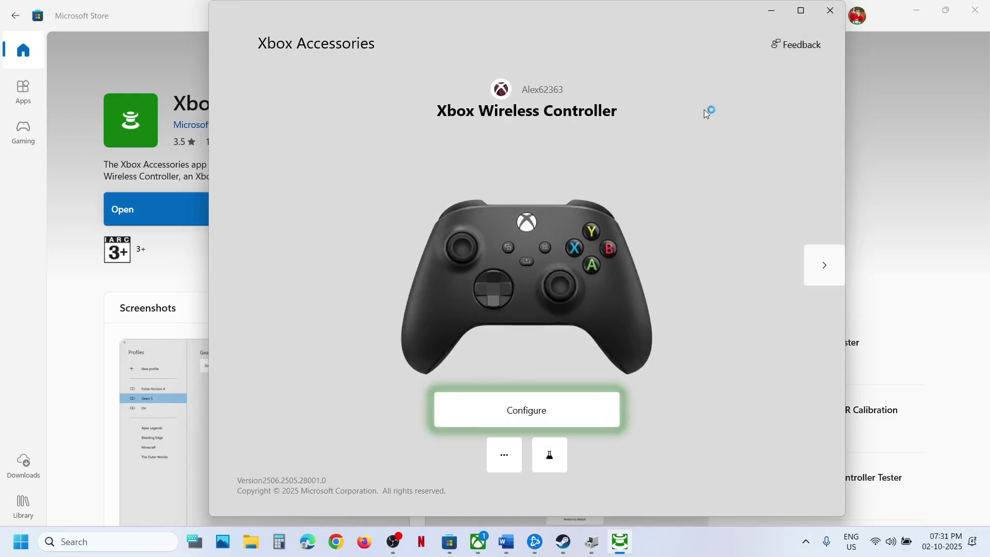
Start the Xbox Wireless Controller firmware update, then select 'PlayStation Accessories app' in the Word notes.
{"action": "left_click", "coordinate": [504, 459]}
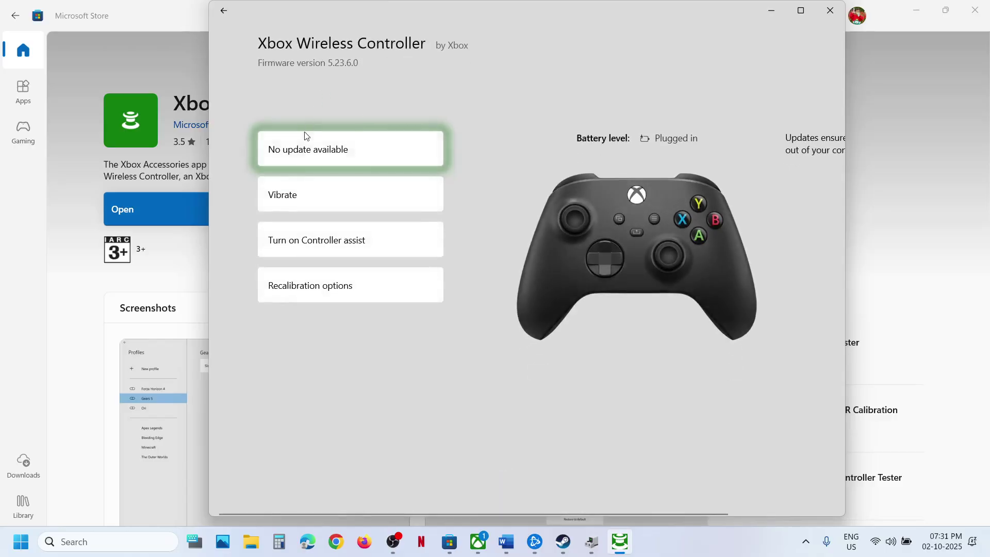
{"action": "left_click", "coordinate": [303, 150]}
{"action": "left_click", "coordinate": [357, 403]}
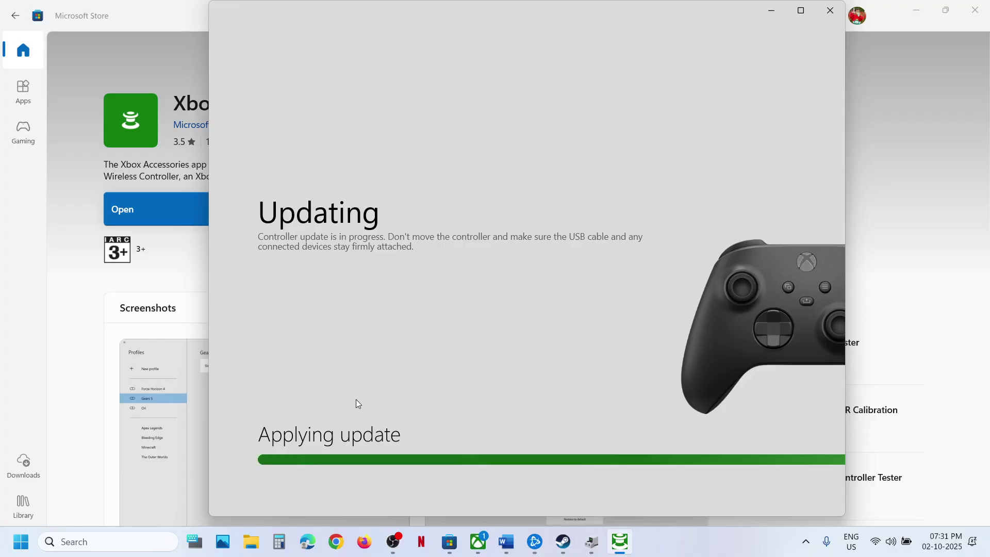
{"action": "left_click", "coordinate": [509, 549]}
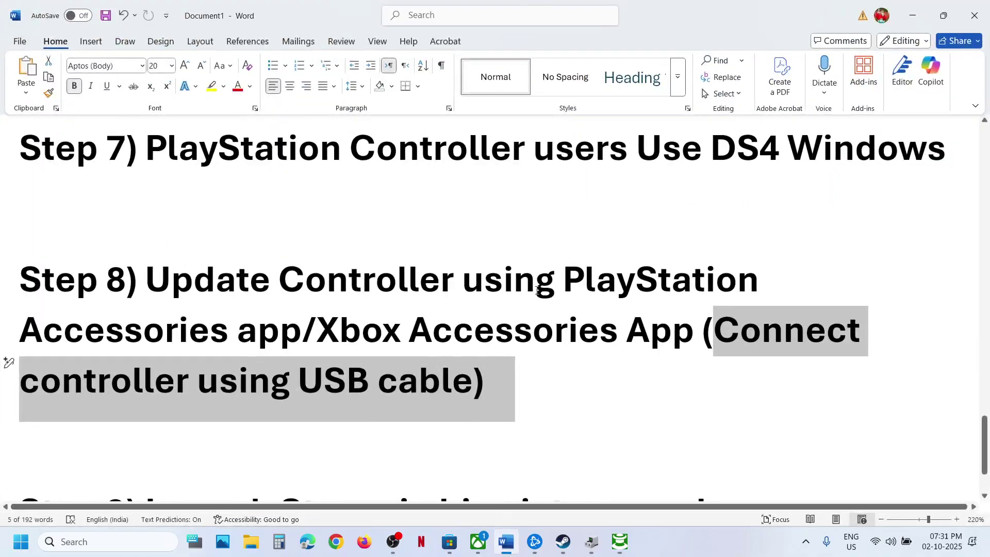
{"action": "left_click_drag", "start_coordinate": [569, 275], "coordinate": [301, 324]}
{"action": "key", "text": "ctrl+c"}
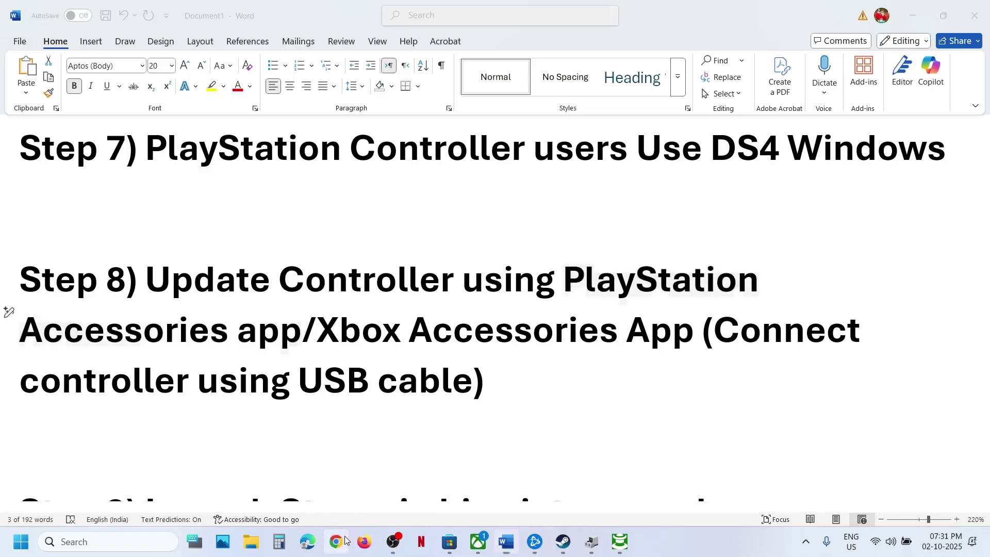
Search Google for 'PlayStation Accessories app' and download the Windows installer from the official PlayStation page.
{"action": "left_click", "coordinate": [336, 542]}
{"action": "key", "text": "ctrl+v"}
{"action": "key", "text": "Return"}
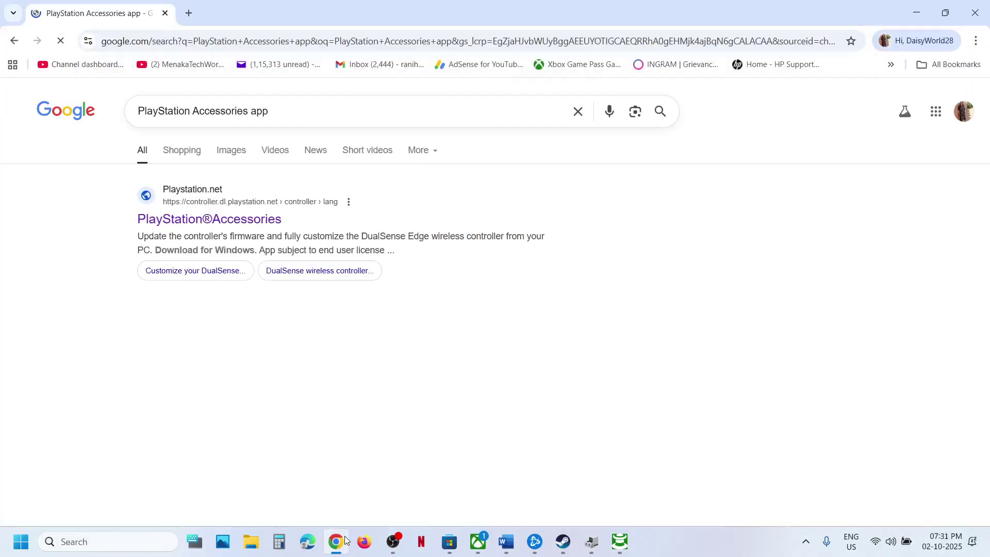
{"action": "left_click", "coordinate": [170, 220]}
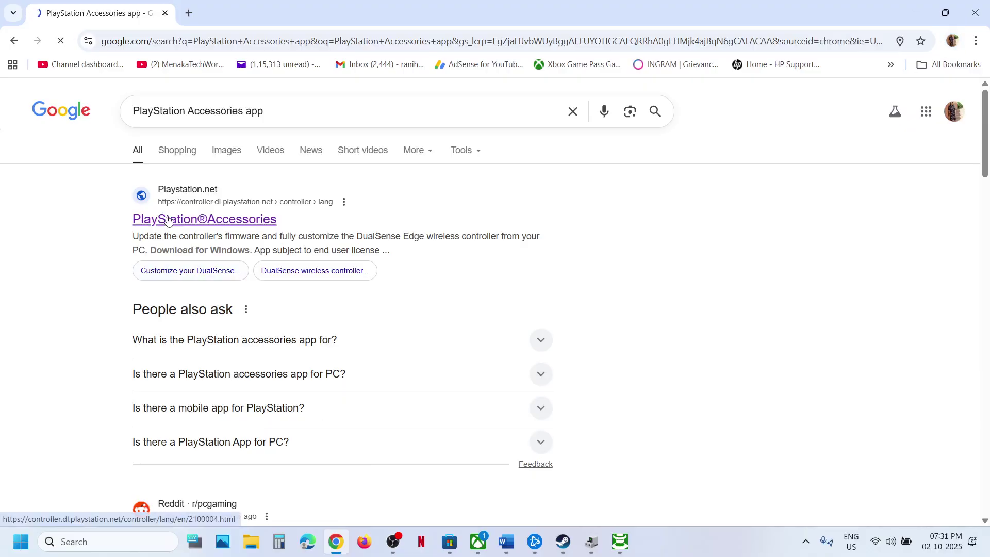
{"action": "left_click", "coordinate": [183, 342]}
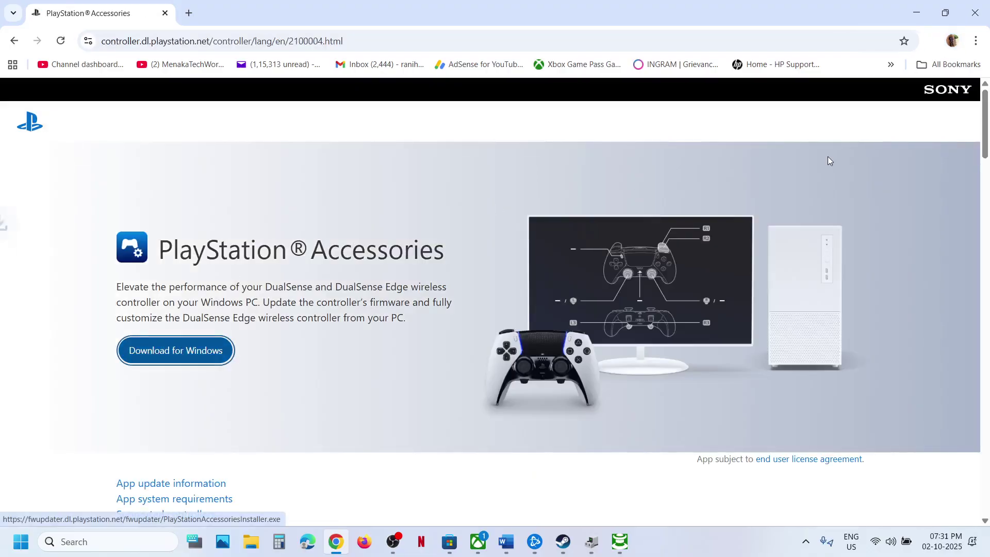
{"action": "left_click", "coordinate": [931, 41]}
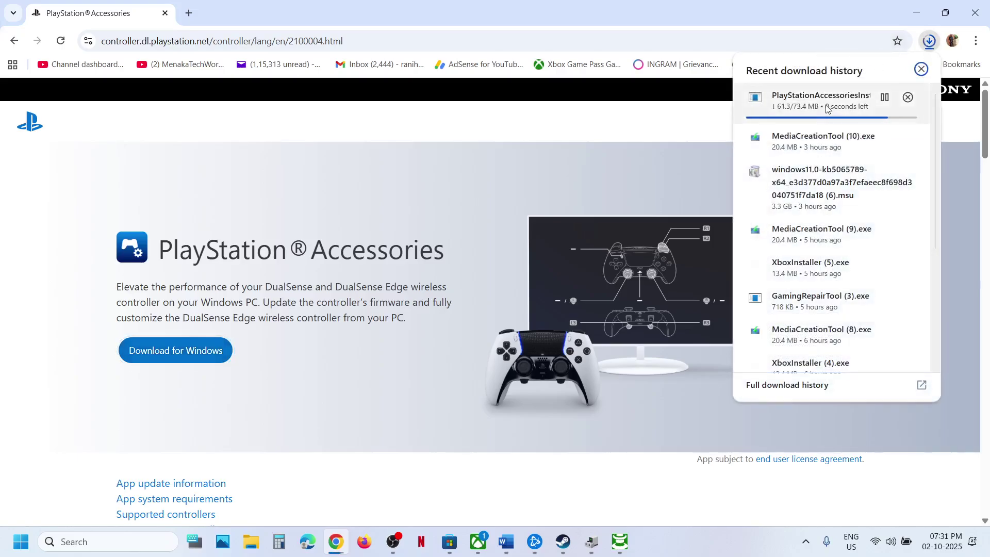
{"action": "left_click", "coordinate": [463, 179]}
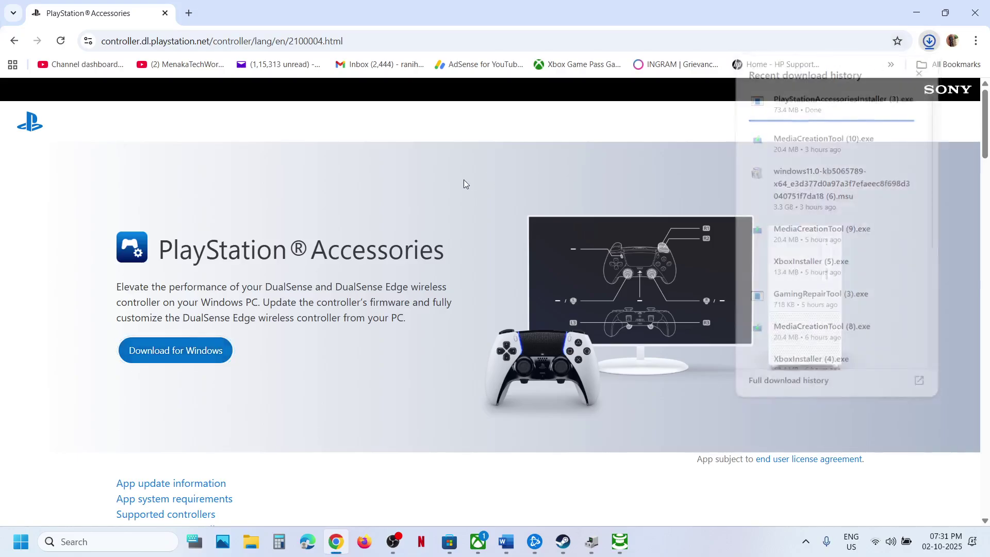
Open PlayStation Accessories and confirm the DualSense firmware A-0630 is up to date.
{"action": "left_click", "coordinate": [122, 541]}
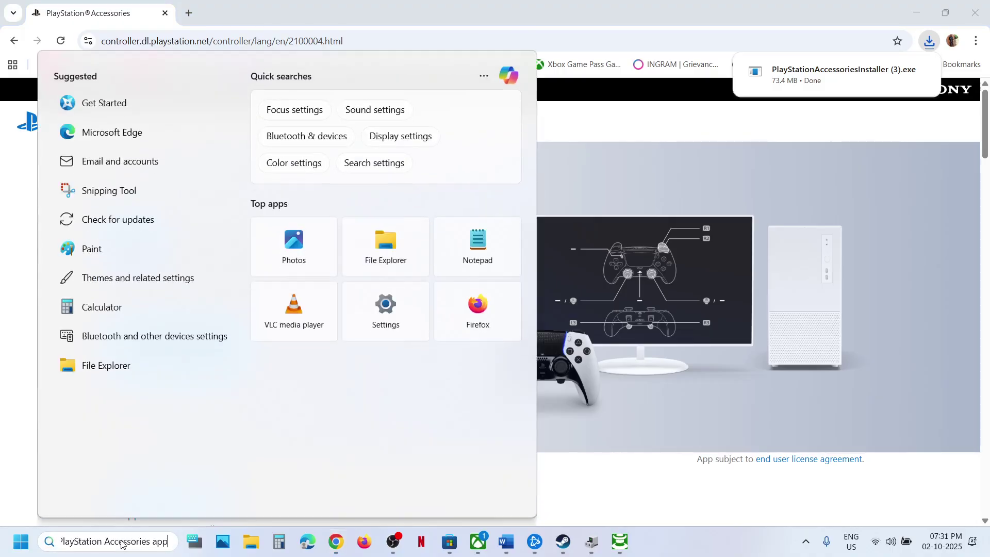
{"action": "key", "text": "BackSpace"}
{"action": "key", "text": "BackSpace"}
{"action": "key", "text": "BackSpace"}
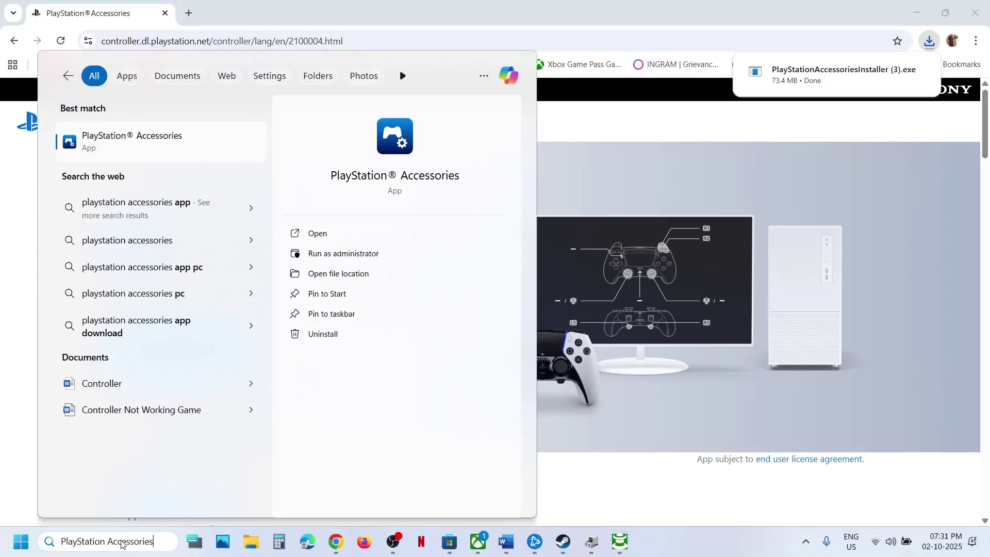
{"action": "key", "text": "Return"}
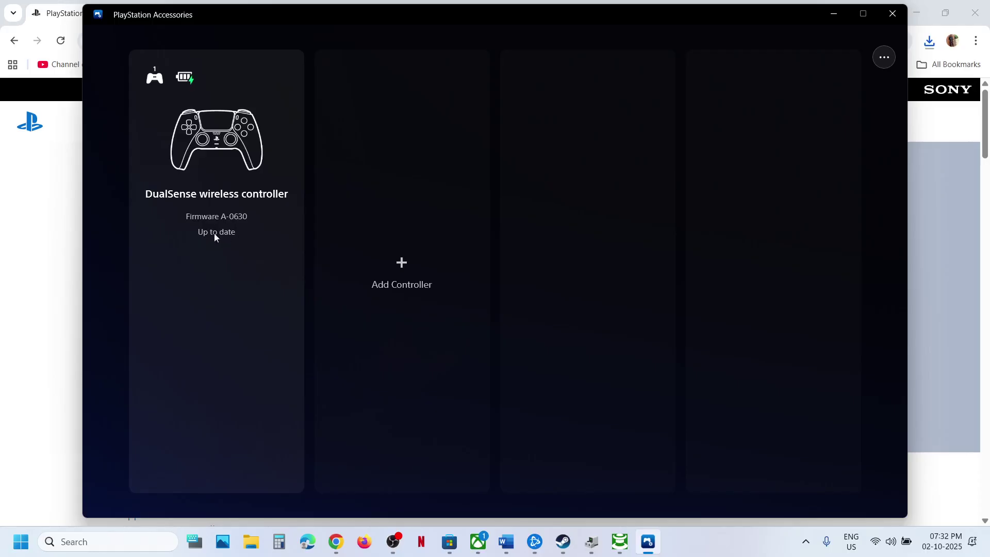
{"action": "left_click", "coordinate": [73, 293]}
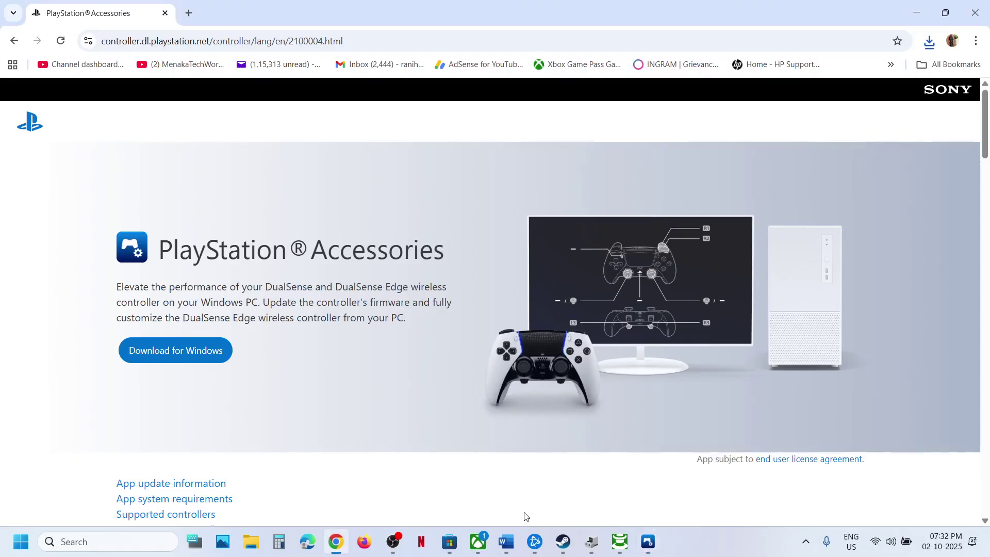
{"action": "left_click", "coordinate": [537, 546]}
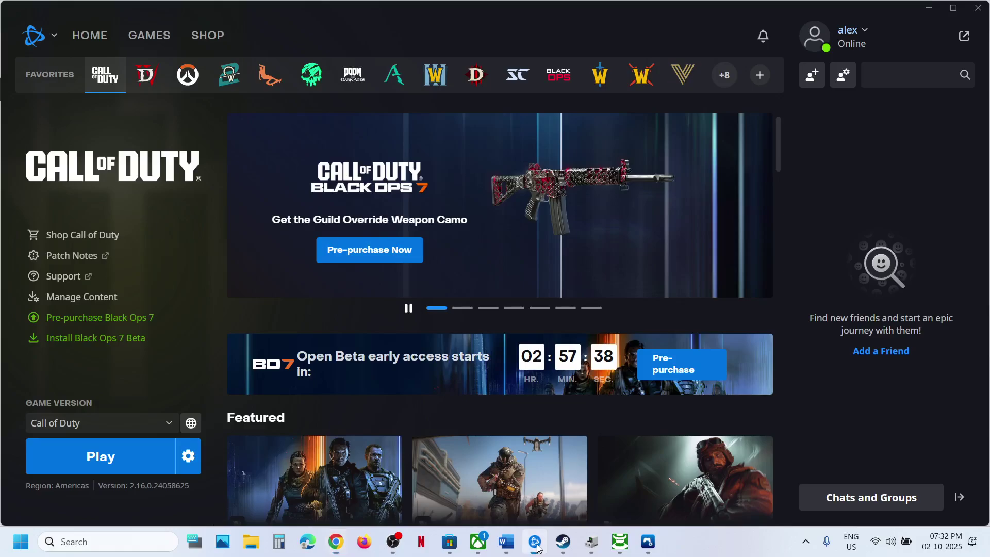
Select the 'Launch Steam in big picture' step in the Word notes, then bring up Steam.
{"action": "left_click", "coordinate": [507, 550]}
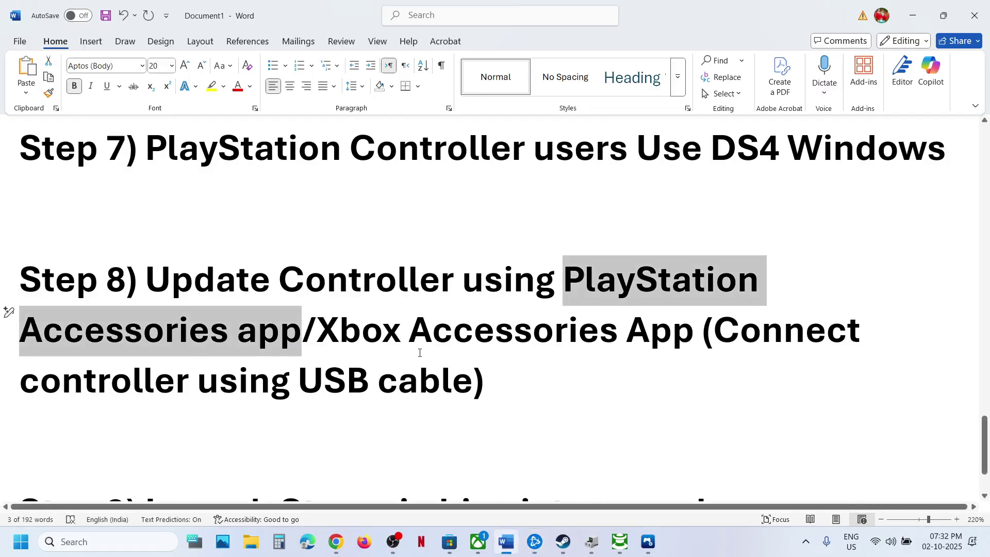
{"action": "scroll", "coordinate": [420, 352], "scroll_direction": "down", "scroll_amount": 2}
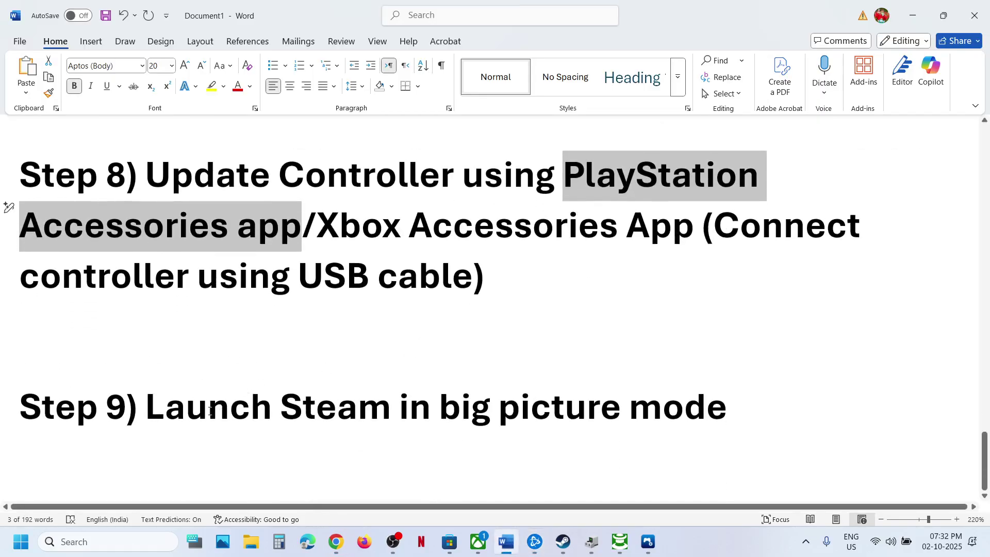
{"action": "left_click_drag", "start_coordinate": [210, 410], "coordinate": [626, 410]}
{"action": "left_click", "coordinate": [570, 548]}
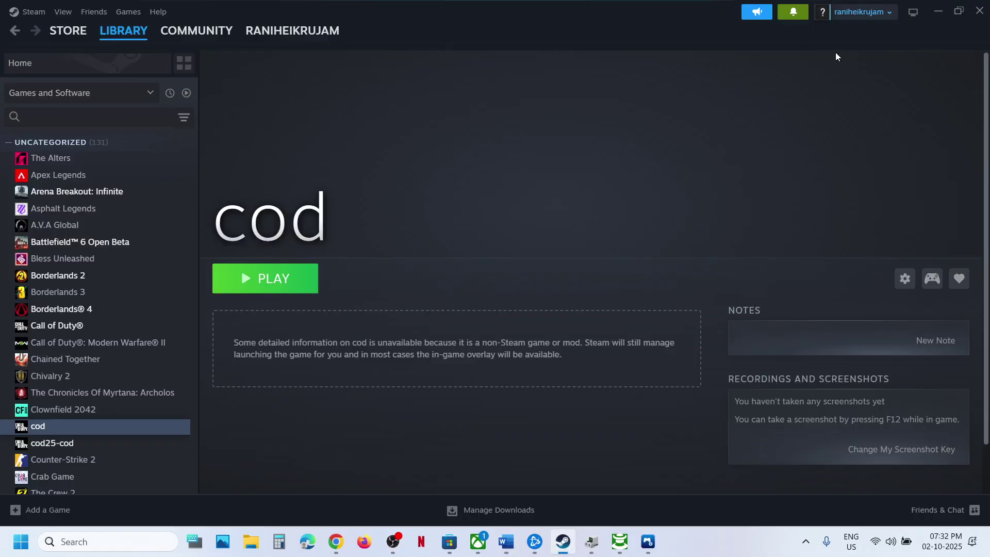
Turn on Steam's Big Picture Mode, open the Call of Duty tile, then bring up the Start menu.
{"action": "left_click", "coordinate": [910, 19]}
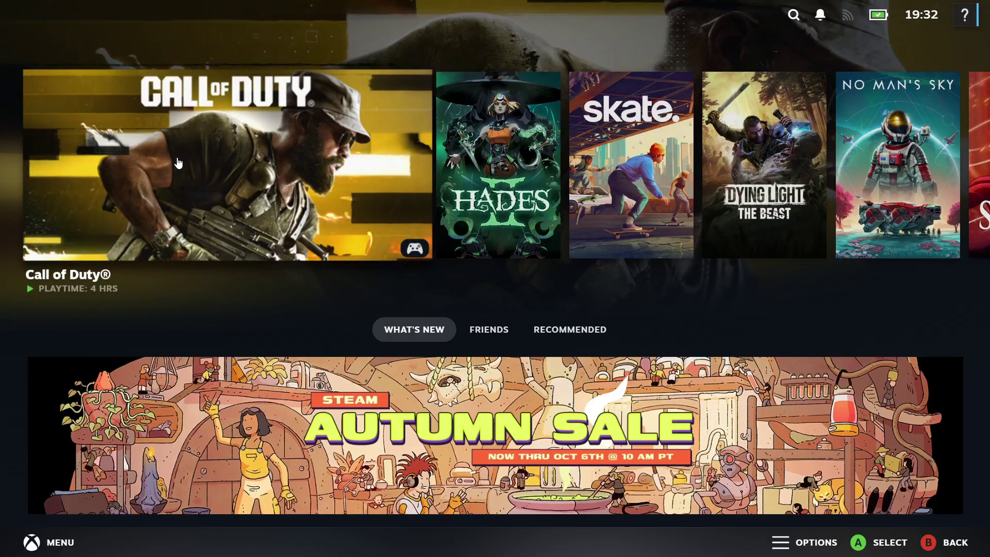
{"action": "left_click", "coordinate": [178, 162]}
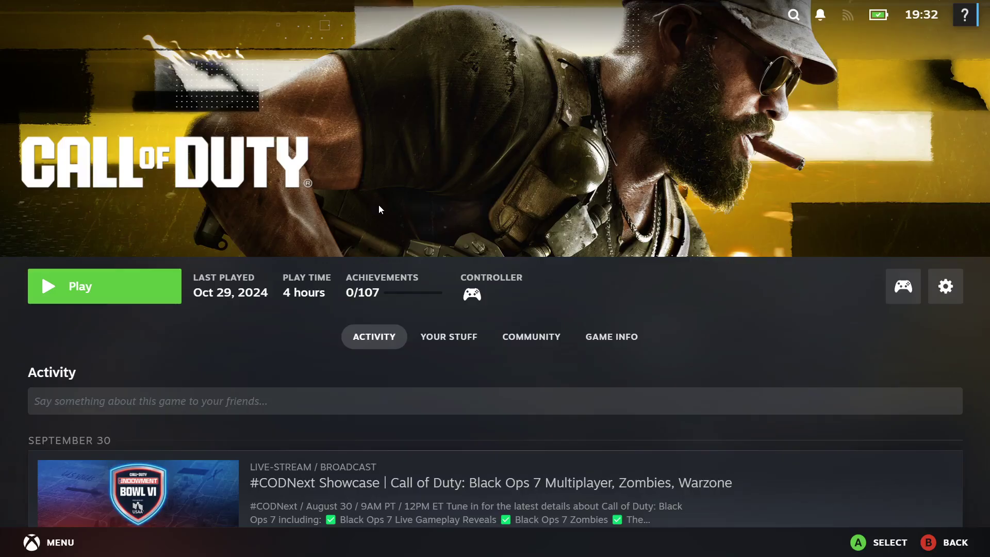
{"action": "key", "text": "super"}
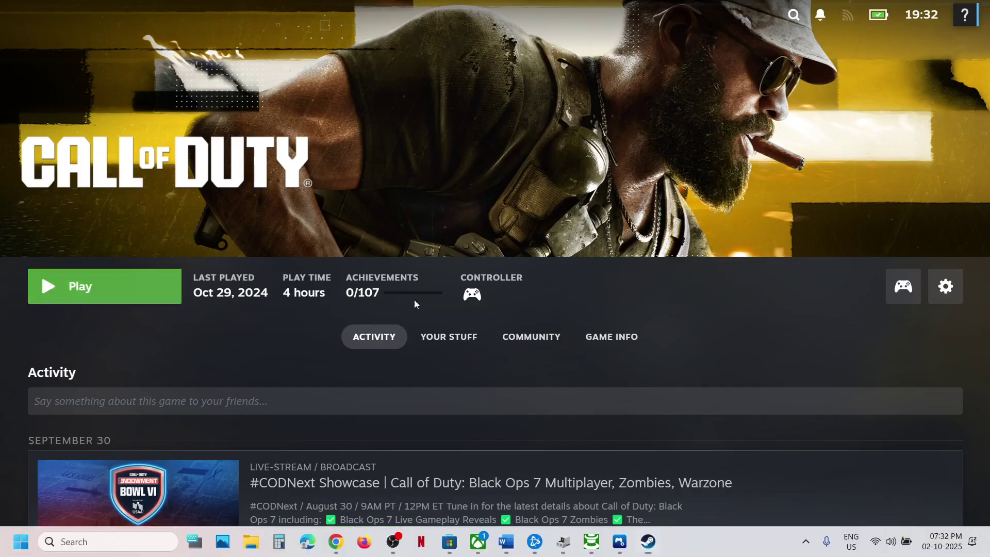